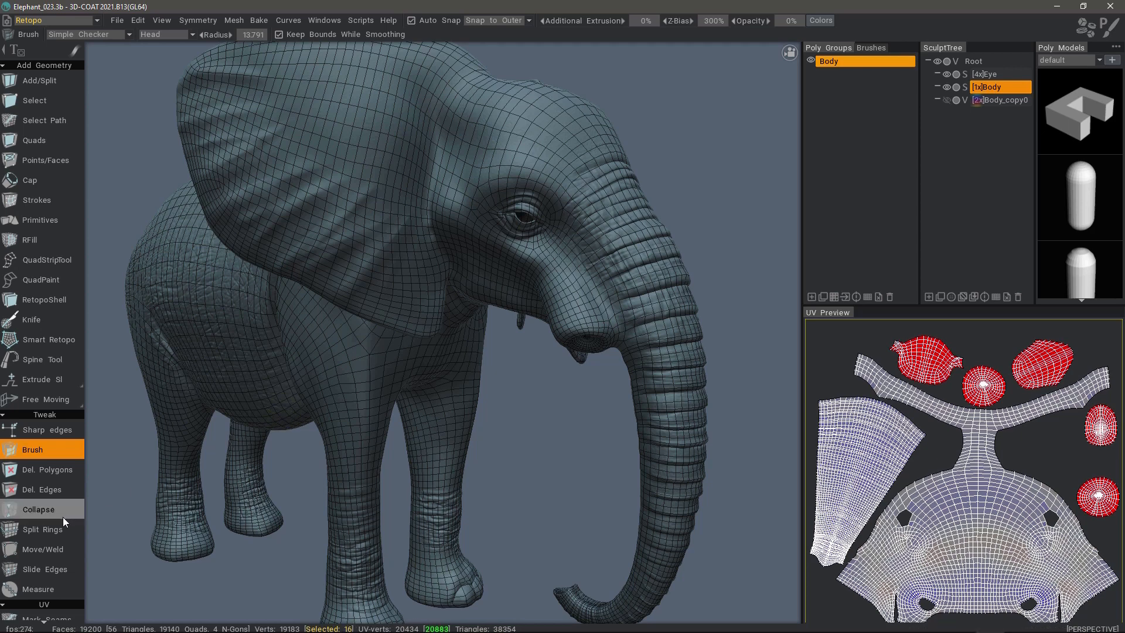
# - Switch from the Retopo room to the Sculpt room with the elephant's Body mesh active
pyautogui.scroll(-2, 65, 486)
pyautogui.scroll(-10, 65, 483)
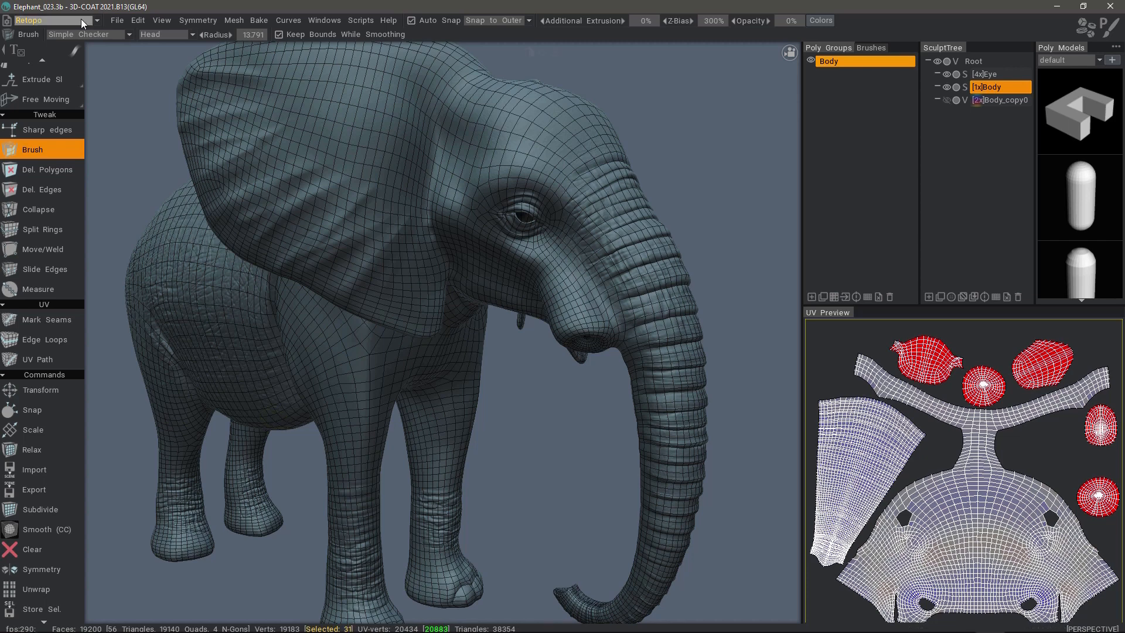
pyautogui.click(97, 20)
pyautogui.click(78, 79)
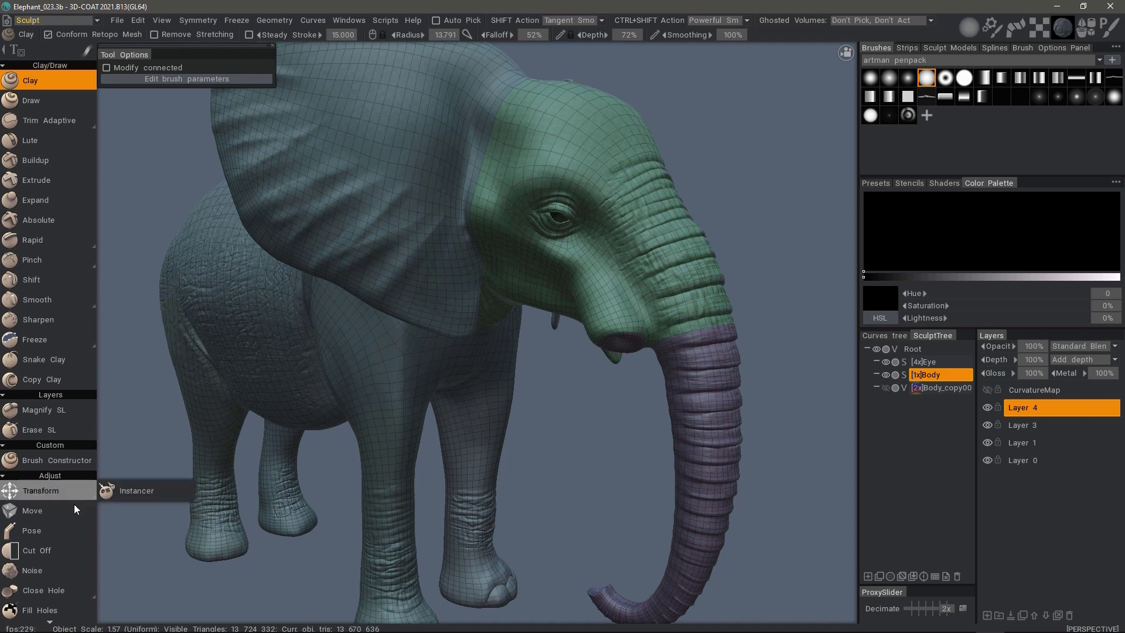
# - Try reshaping the elephant's forehead with the Move brush while Conform Retopo Mesh is enabled
pyautogui.moveTo(57, 494)
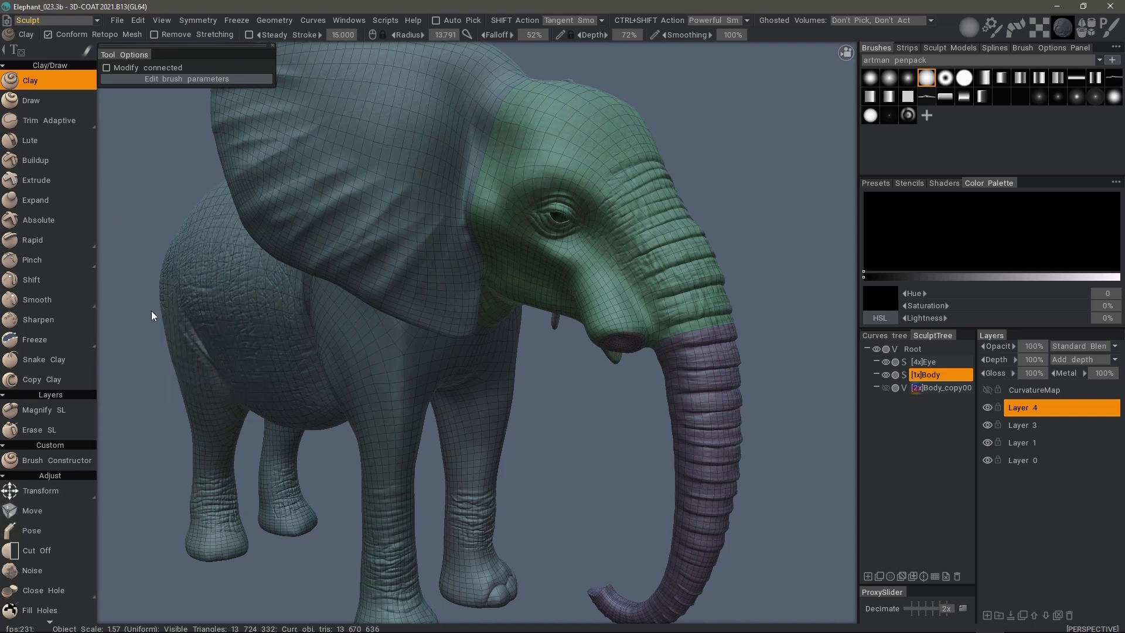
pyautogui.click(54, 512)
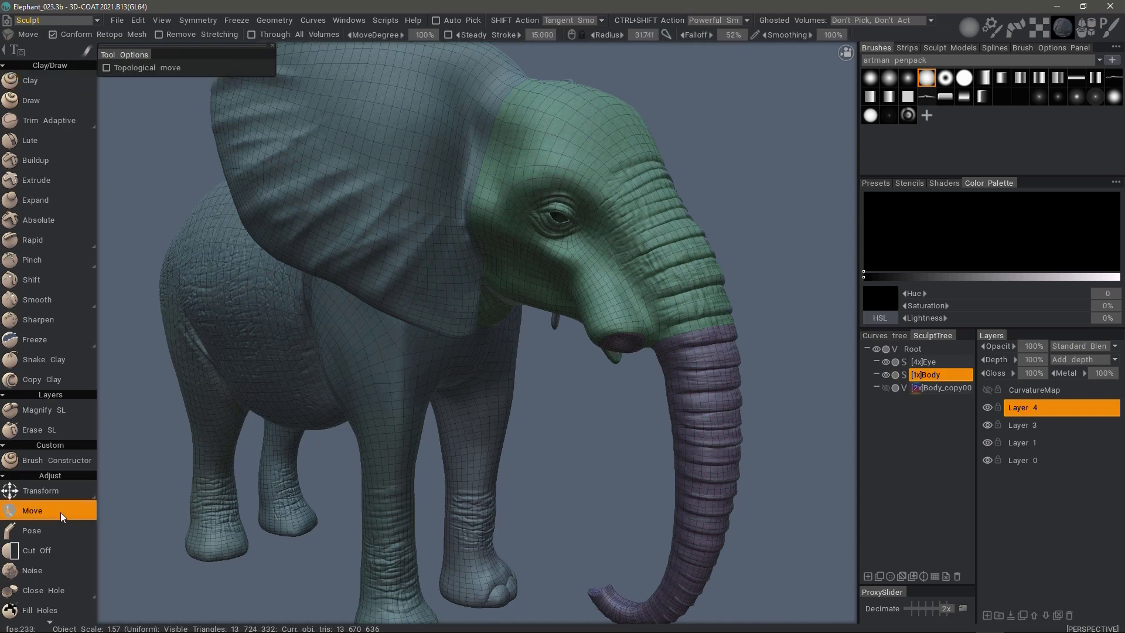
pyautogui.keyDown('alt'); pyautogui.moveTo(120, 486); pyautogui.dragTo(578, 254); pyautogui.keyUp('alt')
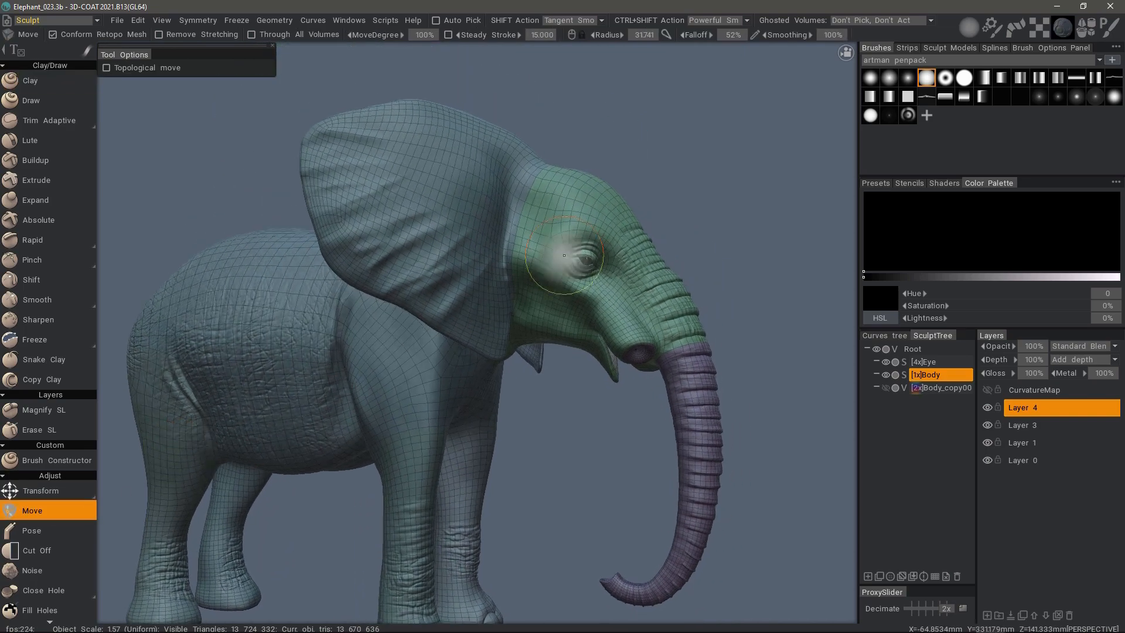
pyautogui.scroll(5, 669, 207)
pyautogui.moveTo(598, 132)
pyautogui.keyDown('alt'); pyautogui.mouseDown(button='middle')
pyautogui.moveTo(597, 164)
pyautogui.moveTo(675, 217)
pyautogui.mouseUp(button='middle'); pyautogui.keyUp('alt')
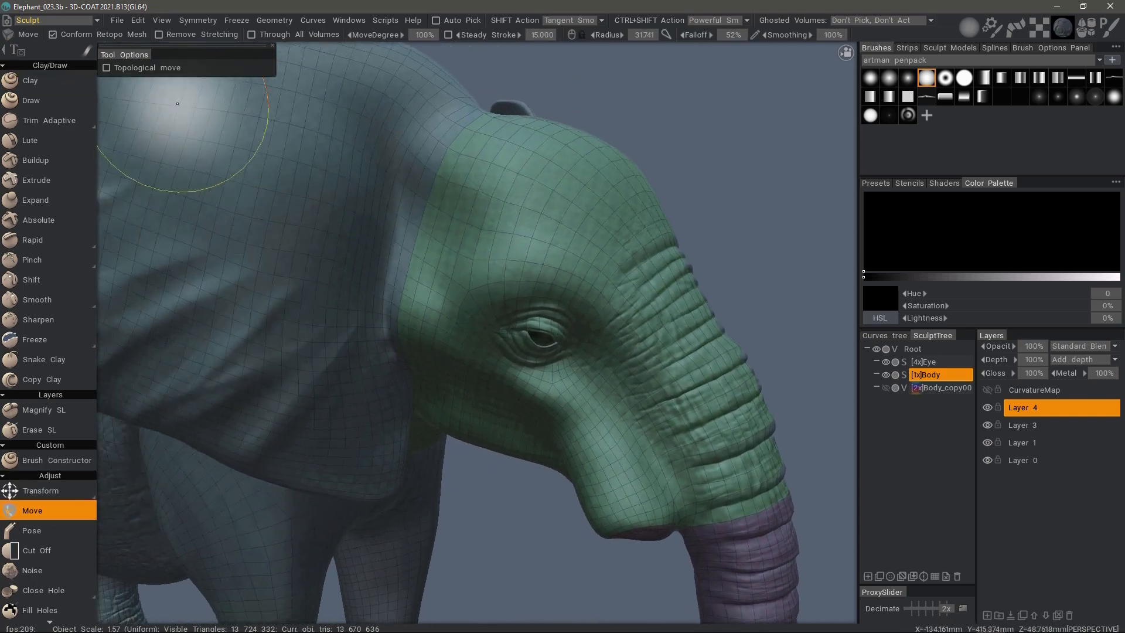
pyautogui.moveTo(90, 53)
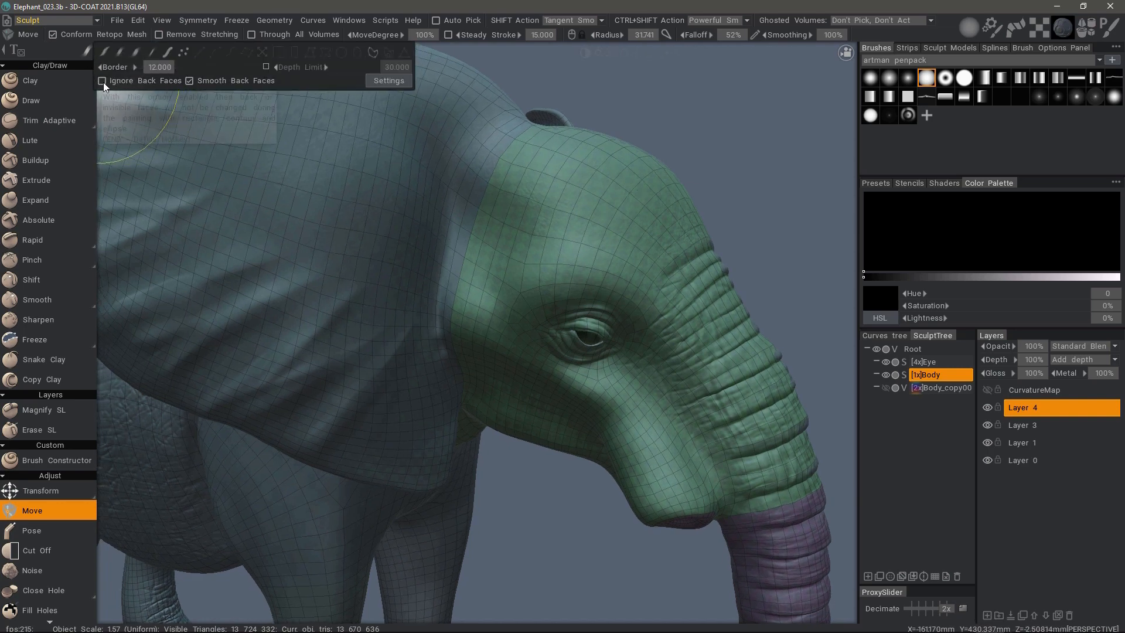
pyautogui.keyDown('alt'); pyautogui.moveTo(703, 170); pyautogui.dragTo(627, 188); pyautogui.keyUp('alt')
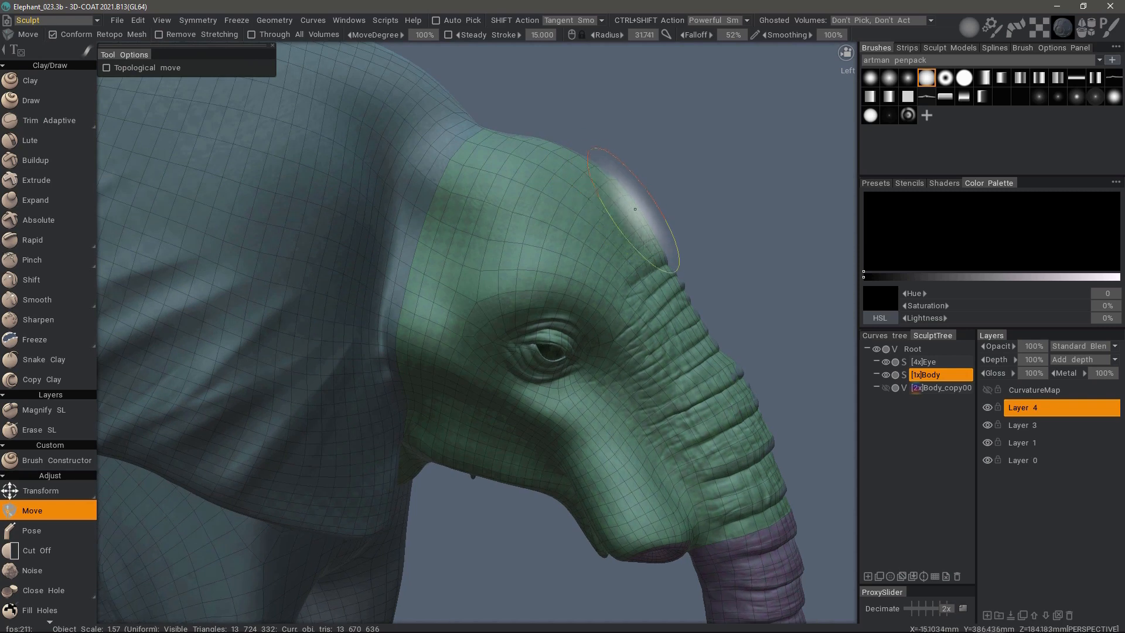
pyautogui.moveTo(654, 245)
pyautogui.mouseDown()
pyautogui.moveTo(677, 229)
pyautogui.moveTo(671, 240)
pyautogui.moveTo(656, 228)
pyautogui.moveTo(663, 237)
pyautogui.moveTo(593, 146)
pyautogui.moveTo(445, 158)
pyautogui.moveTo(461, 164)
pyautogui.mouseUp()
# - Undo the Move brush strokes on the elephant's forehead
pyautogui.hotkey('ctrl', 'z')
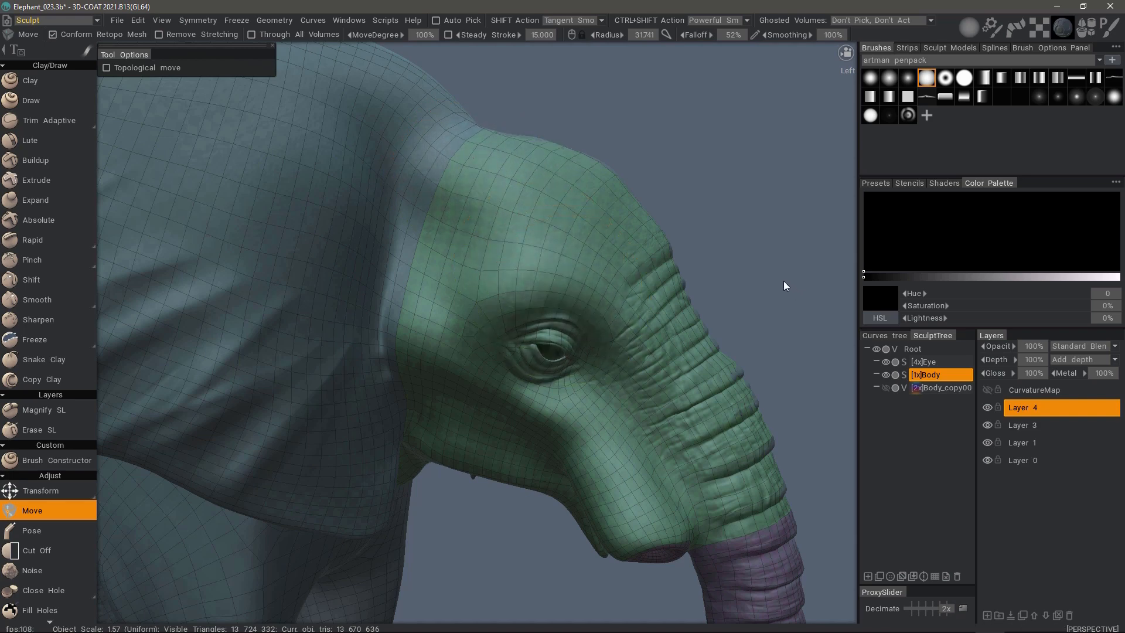
pyautogui.hotkey('ctrl', 'z')
pyautogui.hotkey('ctrl', 'z')
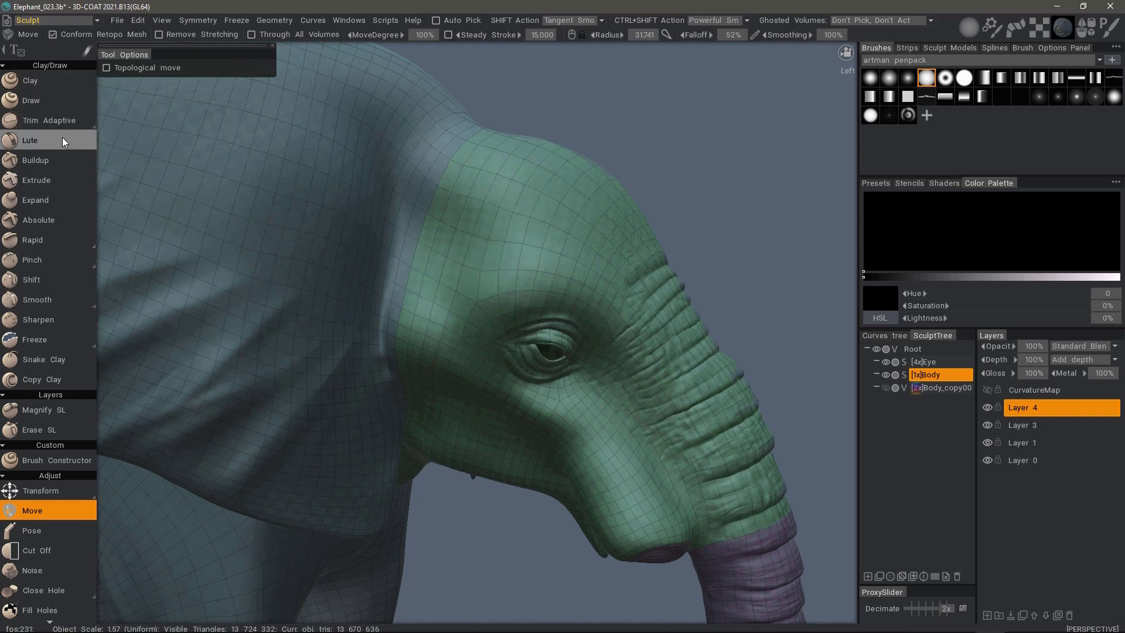
# - Activate the Buildup brush and turn off Conform Retopo Mesh
pyautogui.click(57, 160)
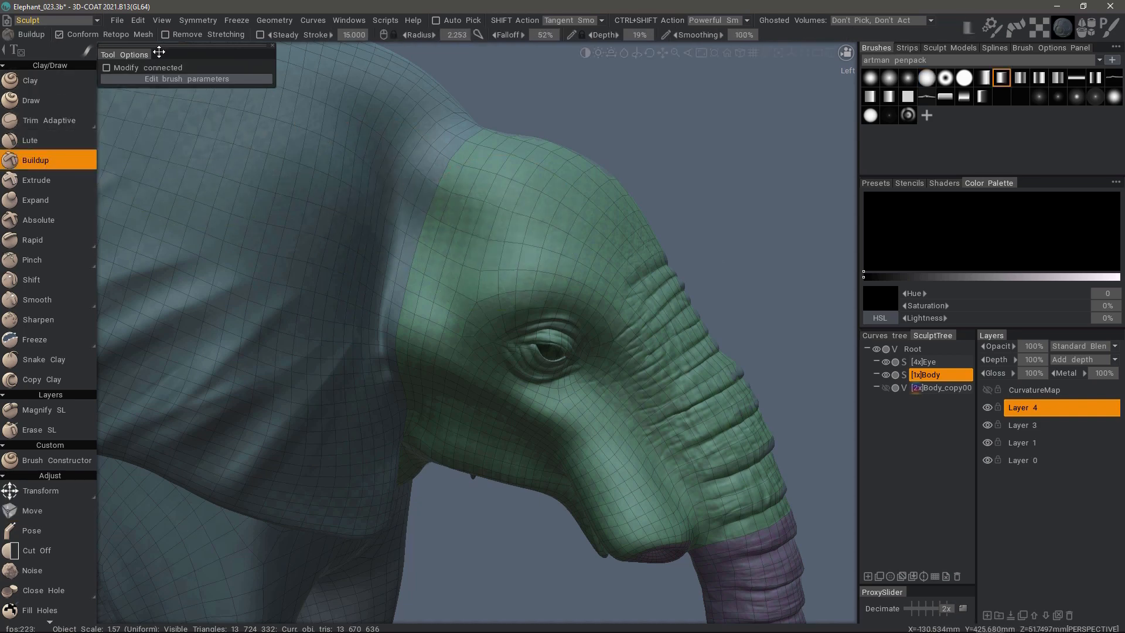
pyautogui.click(59, 36)
pyautogui.click(61, 37)
pyautogui.click(60, 35)
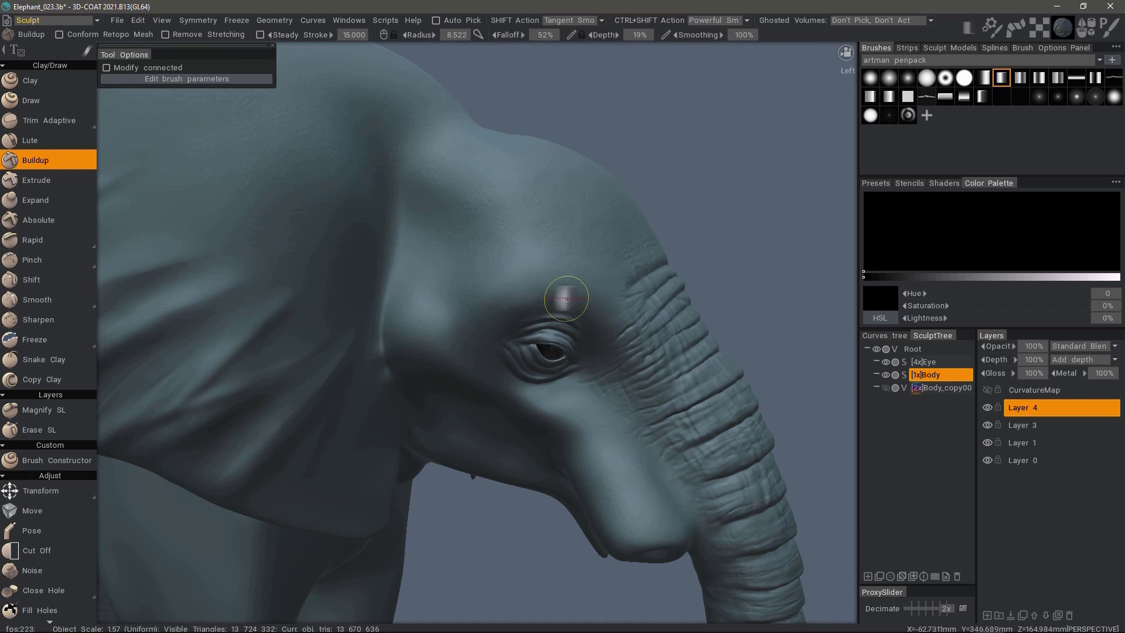
# - Open the Retopo room and examine how the retopology mesh sits on the elephant's head around the eye and brow
pyautogui.keyDown('alt'); pyautogui.moveTo(514, 284); pyautogui.dragTo(586, 316); pyautogui.keyUp('alt')
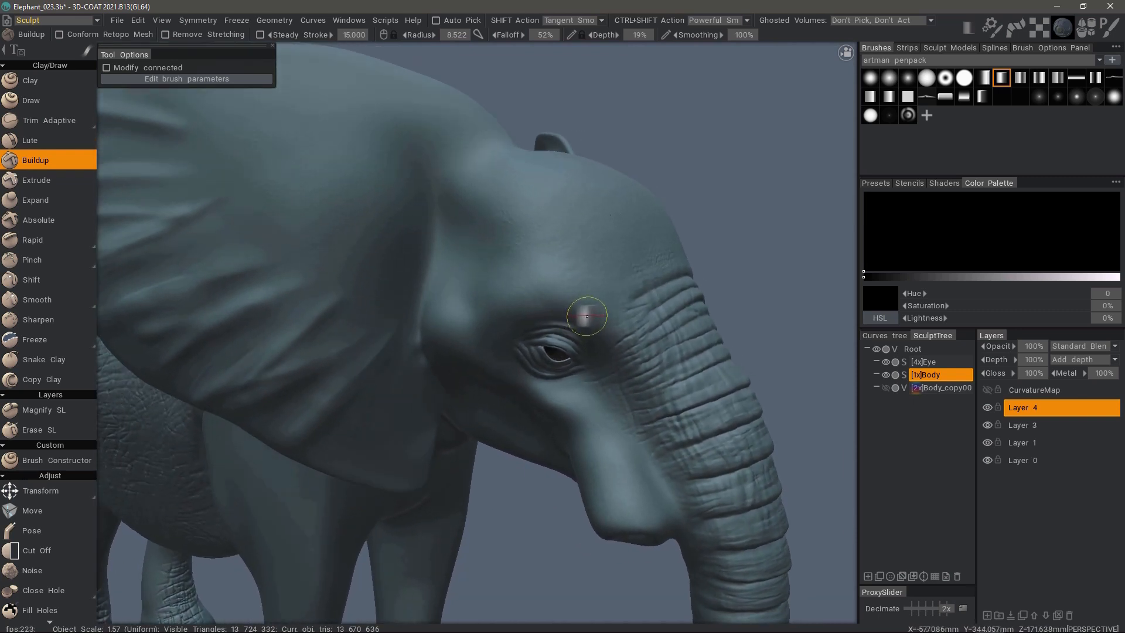
pyautogui.click(73, 16)
pyautogui.click(70, 73)
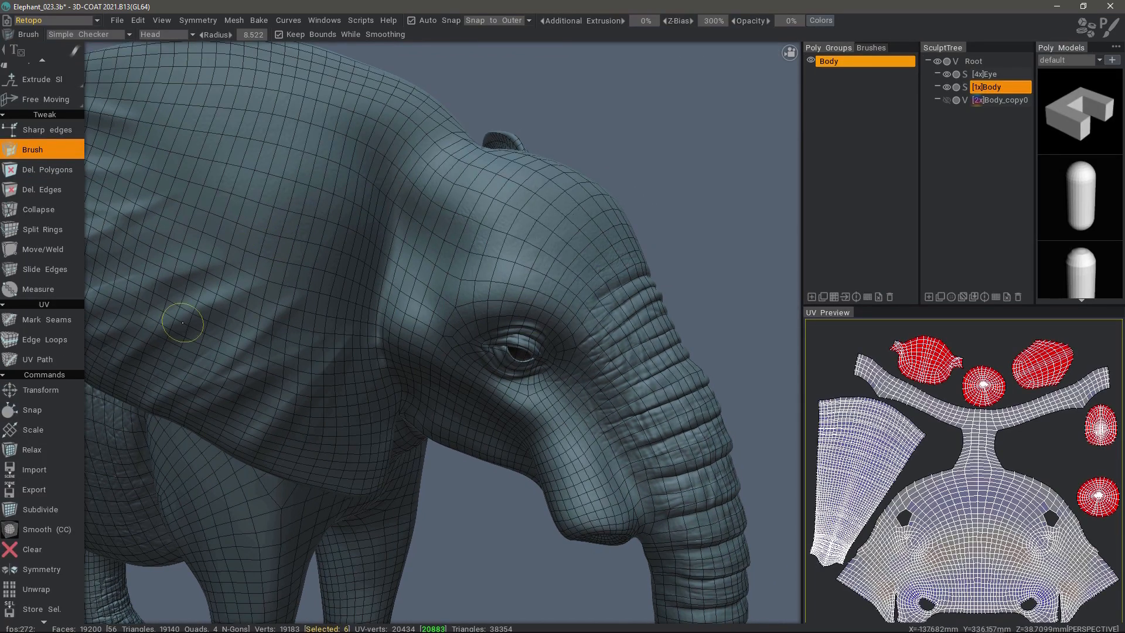
pyautogui.keyDown('alt'); pyautogui.moveTo(503, 263); pyautogui.dragTo(495, 266); pyautogui.keyUp('alt')
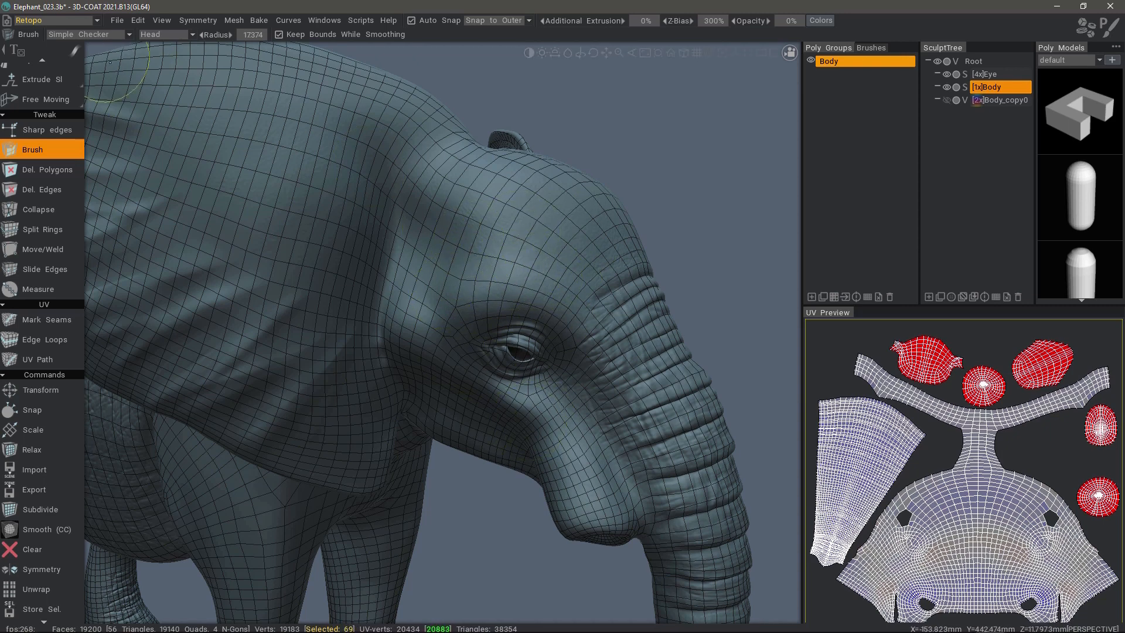
pyautogui.moveTo(58, 110)
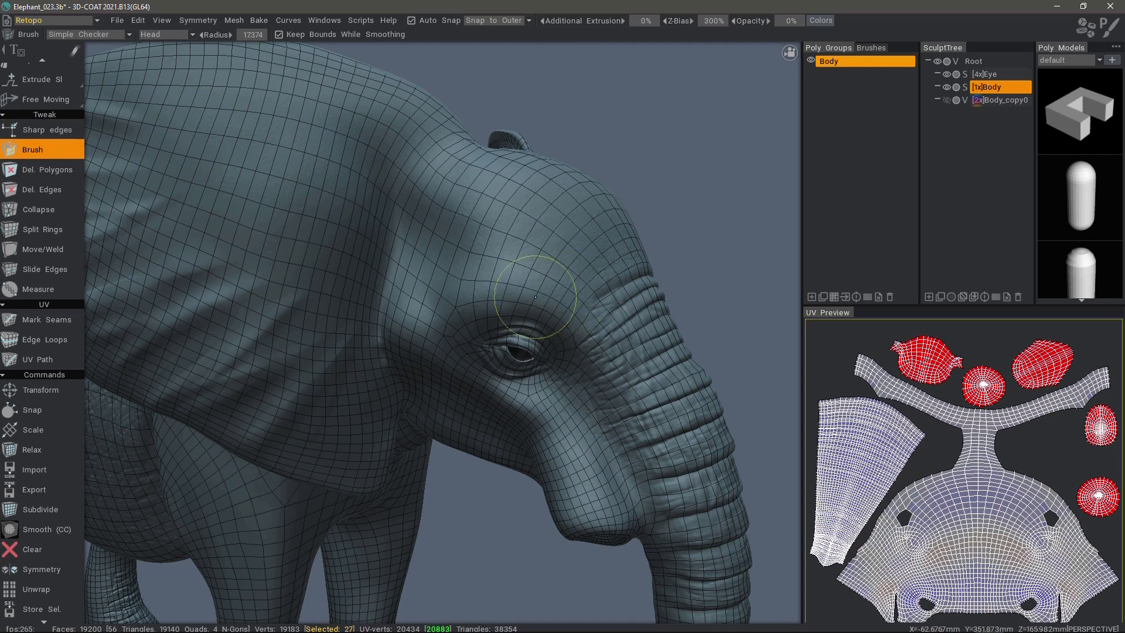
pyautogui.moveTo(548, 305); pyautogui.dragTo(536, 306, button='right')
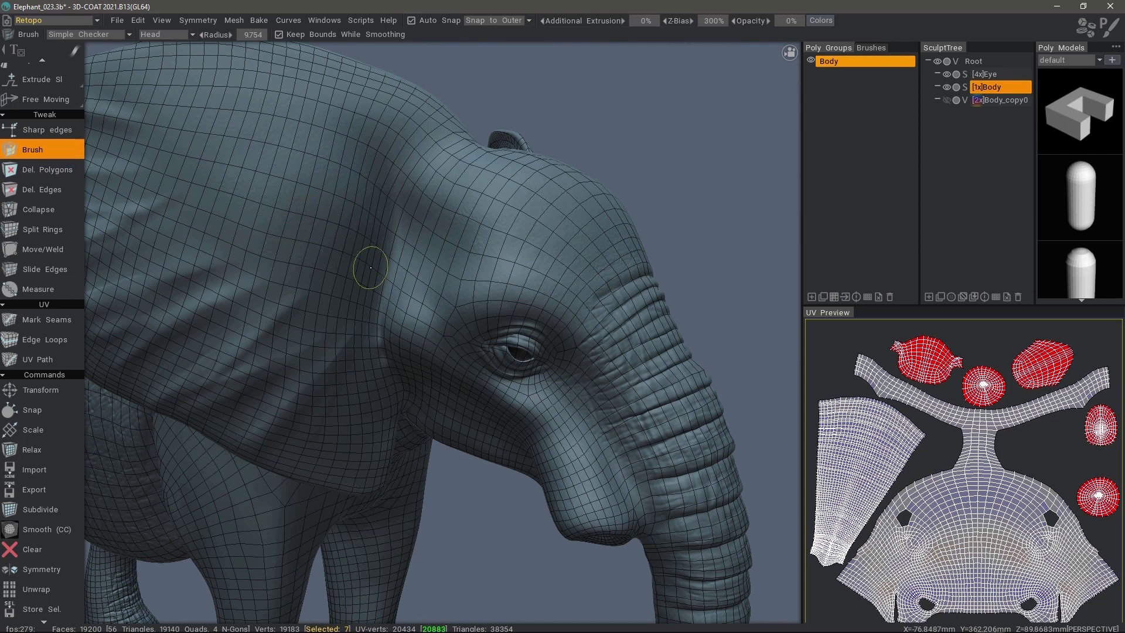
# - Return to the Sculpt room and turn Conform Retopo Mesh back on for Buildup work on the front leg
pyautogui.press('F3')
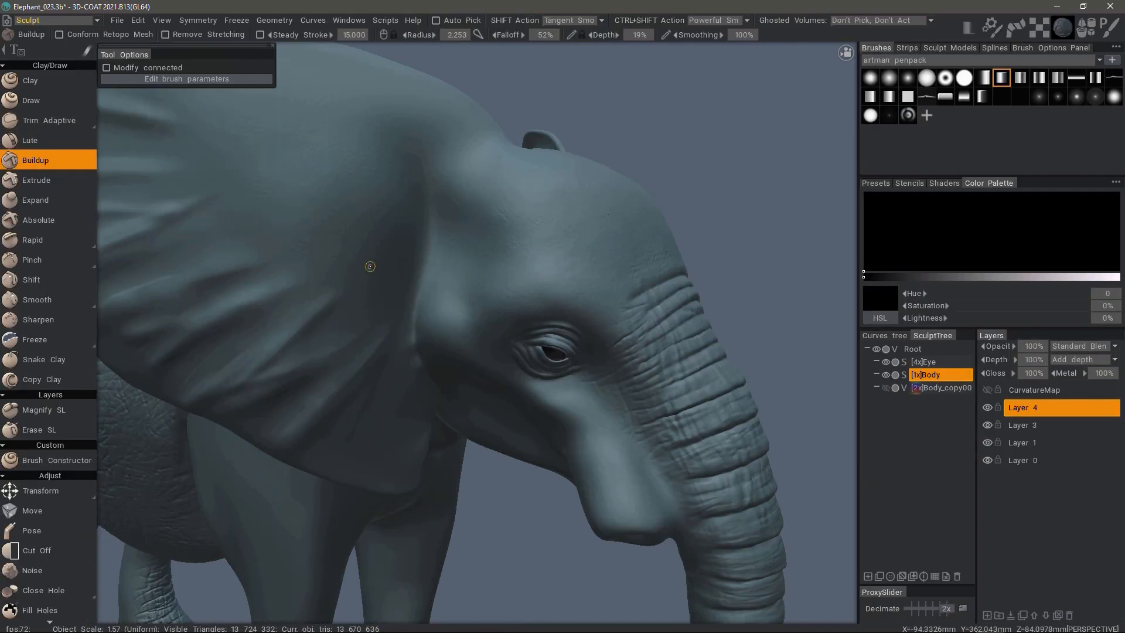
pyautogui.keyDown('alt'); pyautogui.moveTo(474, 419); pyautogui.dragTo(455, 397, button='right'); pyautogui.keyUp('alt')
pyautogui.keyDown('alt'); pyautogui.moveTo(454, 397); pyautogui.dragTo(451, 152, button='middle'); pyautogui.keyUp('alt')
pyautogui.keyDown('alt'); pyautogui.moveTo(311, 413); pyautogui.dragTo(352, 418); pyautogui.keyUp('alt')
pyautogui.keyDown('alt'); pyautogui.moveTo(550, 413); pyautogui.dragTo(577, 429, button='right'); pyautogui.keyUp('alt')
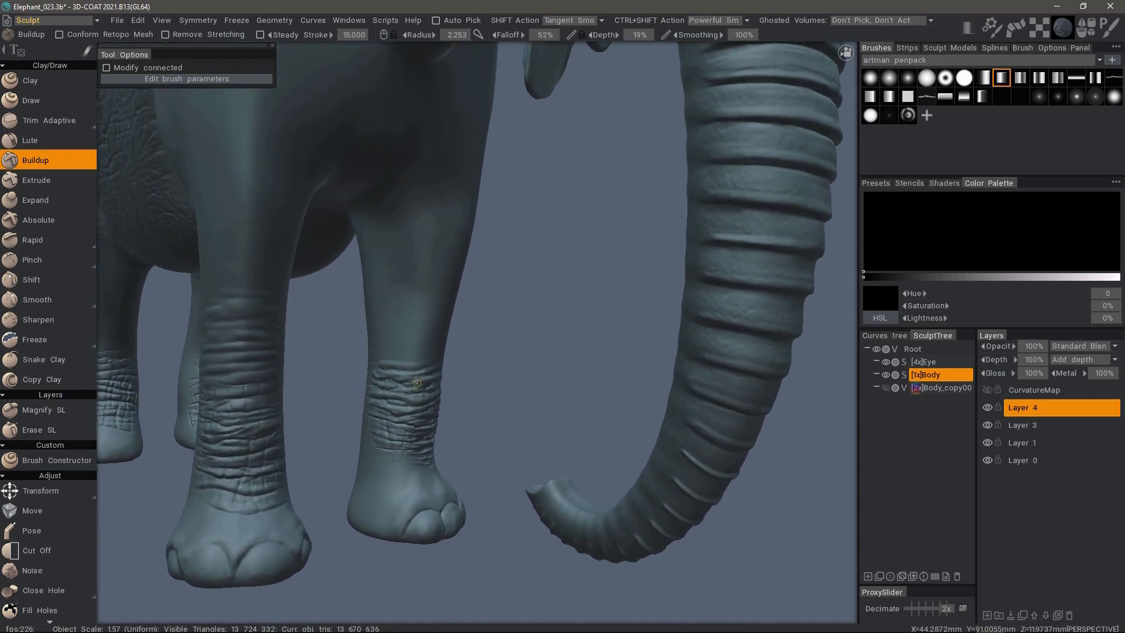
pyautogui.keyDown('alt'); pyautogui.moveTo(577, 429); pyautogui.dragTo(379, 379); pyautogui.keyUp('alt')
pyautogui.keyDown('alt'); pyautogui.moveTo(379, 380); pyautogui.dragTo(427, 353, button='right'); pyautogui.keyUp('alt')
pyautogui.keyDown('alt'); pyautogui.moveTo(427, 354); pyautogui.dragTo(409, 372, button='middle'); pyautogui.keyUp('alt')
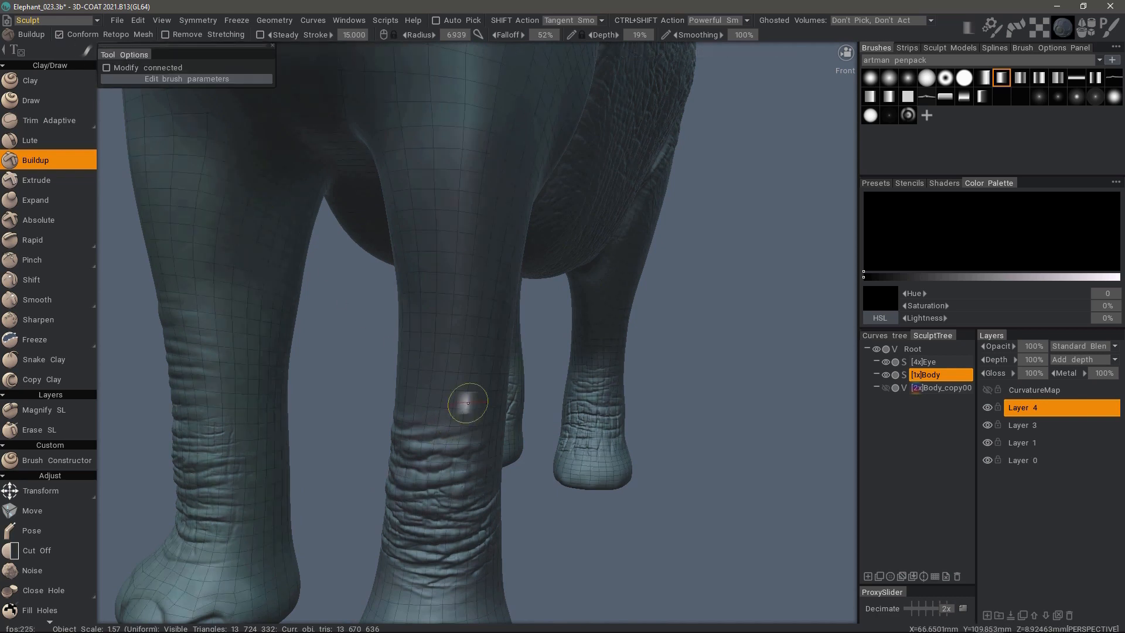
pyautogui.keyDown('alt'); pyautogui.moveTo(471, 363); pyautogui.dragTo(427, 407); pyautogui.keyUp('alt')
pyautogui.moveTo(772, 198); pyautogui.dragTo(730, 205)
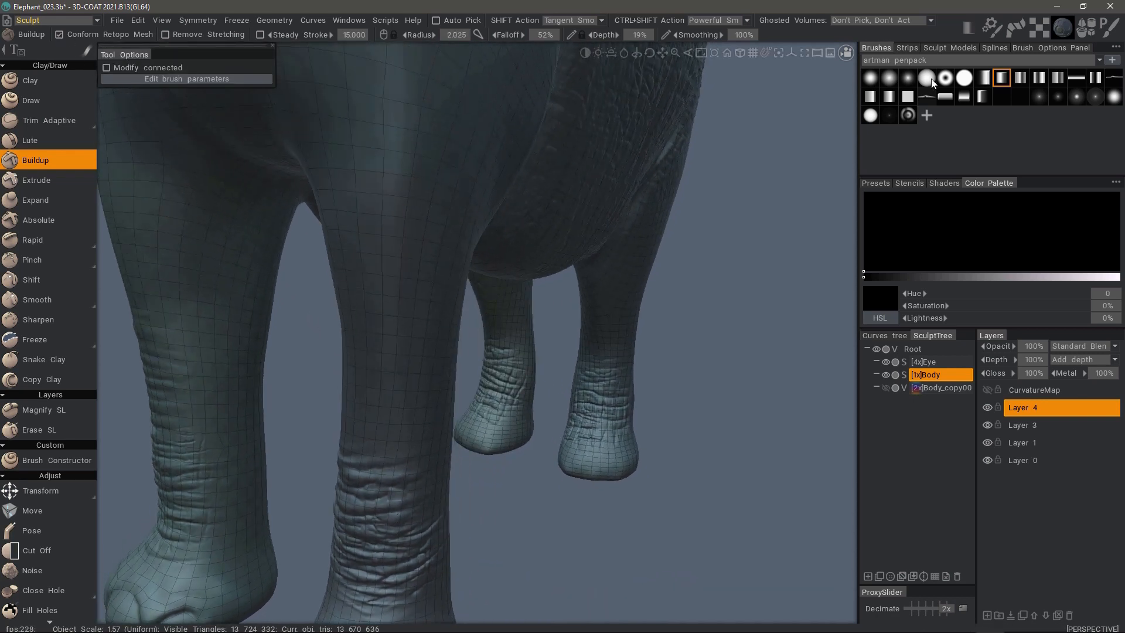
# - Choose the solid soft-edged round alpha, set Buildup depth to 28%, and sculpt horizontal skin folds above the front leg's existing wrinkles
pyautogui.click(926, 79)
pyautogui.moveTo(401, 375)
pyautogui.keyDown('alt'); pyautogui.mouseDown(button='middle')
pyautogui.moveTo(432, 334)
pyautogui.moveTo(431, 308)
pyautogui.mouseUp(button='middle'); pyautogui.keyUp('alt')
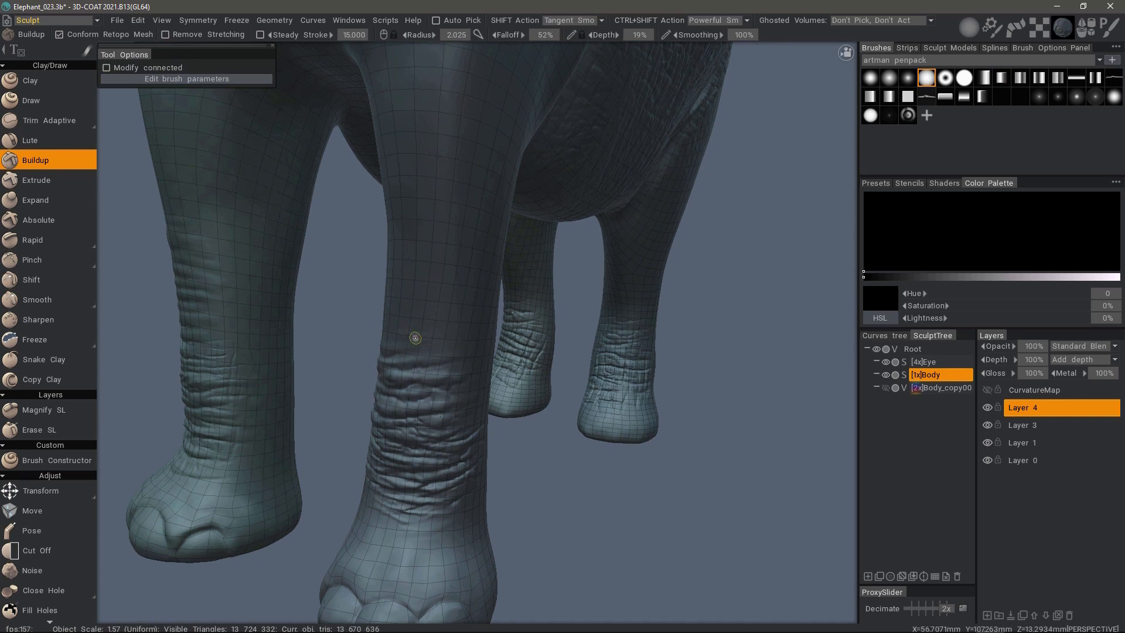
pyautogui.moveTo(435, 339); pyautogui.dragTo(446, 338, button='right')
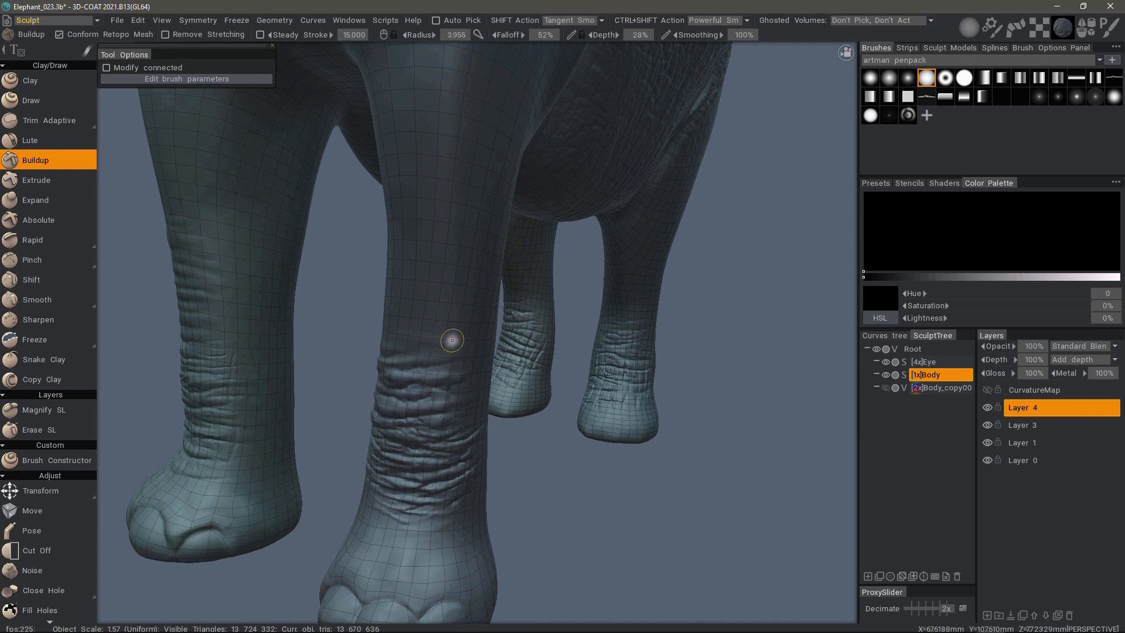
pyautogui.moveTo(403, 339); pyautogui.dragTo(460, 339)
pyautogui.moveTo(440, 332); pyautogui.dragTo(395, 326, button='right')
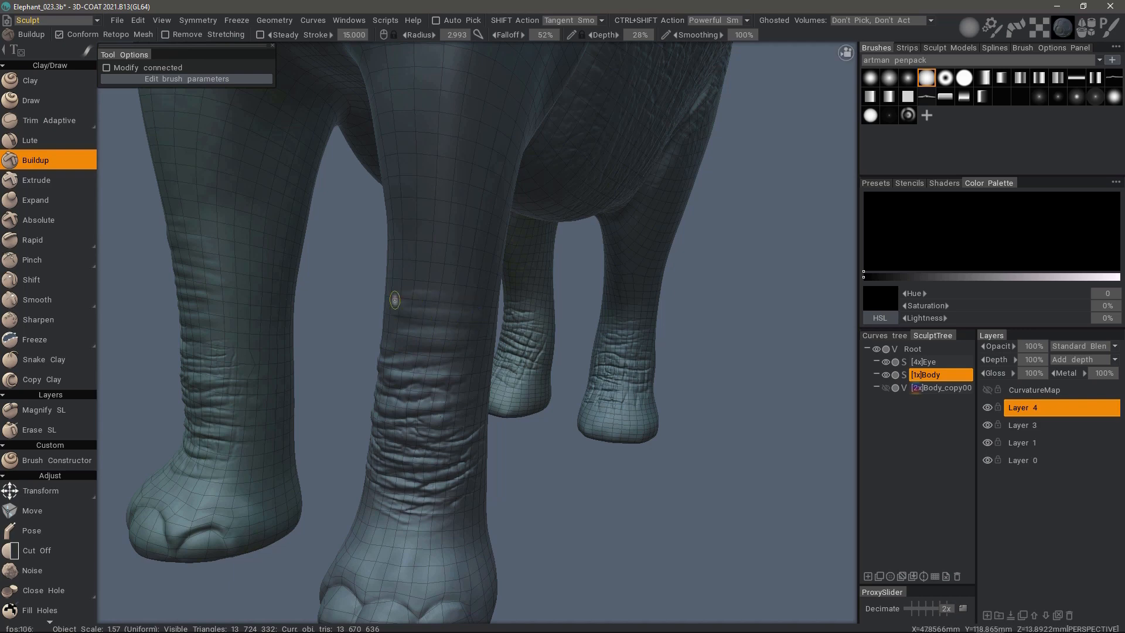
pyautogui.moveTo(422, 284)
pyautogui.keyDown('alt'); pyautogui.mouseDown()
pyautogui.moveTo(412, 336)
pyautogui.moveTo(316, 321)
pyautogui.moveTo(414, 309)
pyautogui.moveTo(313, 301)
pyautogui.moveTo(437, 286)
pyautogui.moveTo(340, 270)
pyautogui.moveTo(417, 255)
pyautogui.mouseUp(); pyautogui.keyUp('alt')
pyautogui.moveTo(405, 285)
pyautogui.mouseDown()
pyautogui.moveTo(324, 289)
pyautogui.moveTo(441, 315)
pyautogui.moveTo(335, 324)
pyautogui.moveTo(417, 332)
pyautogui.mouseUp()
pyautogui.moveTo(336, 319)
pyautogui.mouseDown()
pyautogui.moveTo(449, 316)
pyautogui.moveTo(360, 312)
pyautogui.mouseUp()
# - Continue the Buildup folds around the inner side of the front leg with a brush radius of about 1.7
pyautogui.scroll(2, 371, 289)
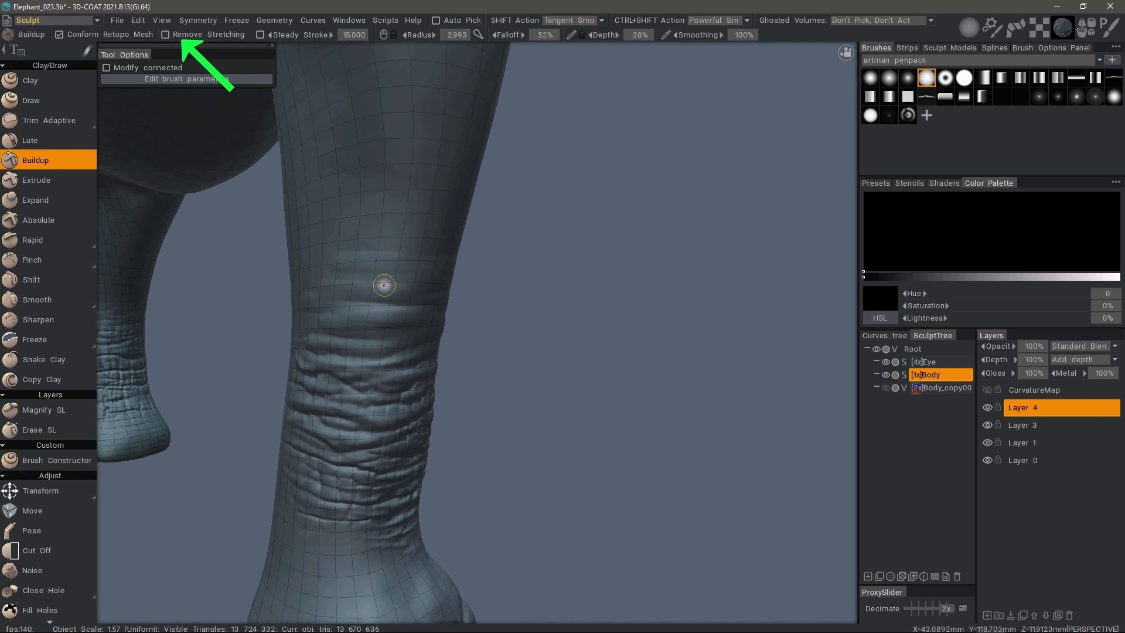
pyautogui.keyDown('alt'); pyautogui.moveTo(386, 274); pyautogui.dragTo(417, 278); pyautogui.keyUp('alt')
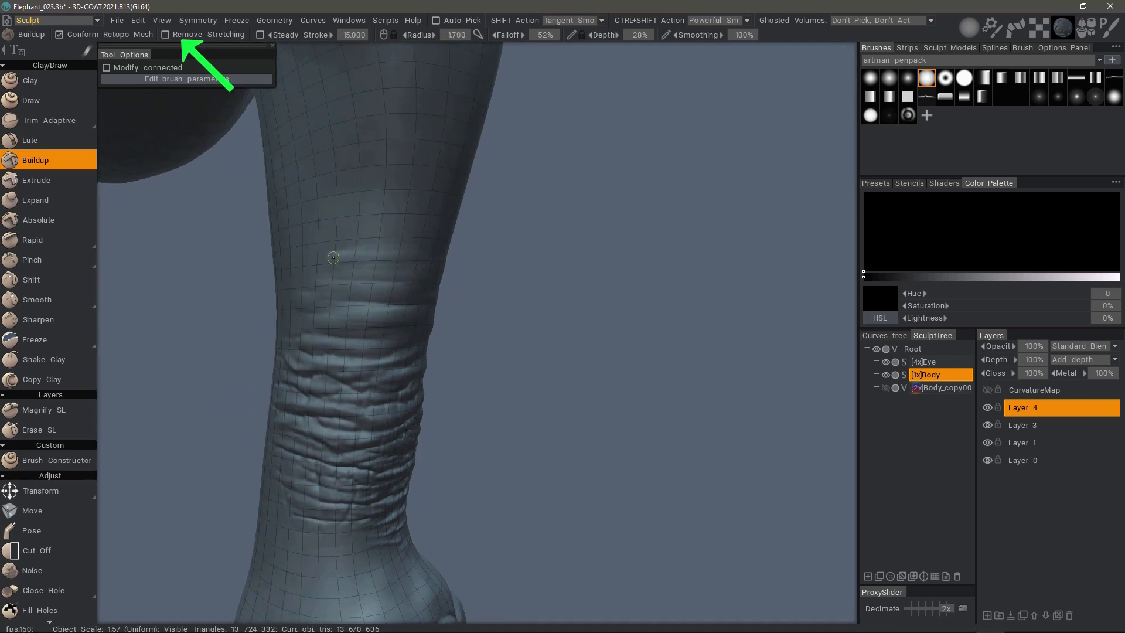
pyautogui.keyDown('alt'); pyautogui.moveTo(310, 304); pyautogui.dragTo(357, 335); pyautogui.keyUp('alt')
pyautogui.moveTo(358, 335); pyautogui.dragTo(268, 332)
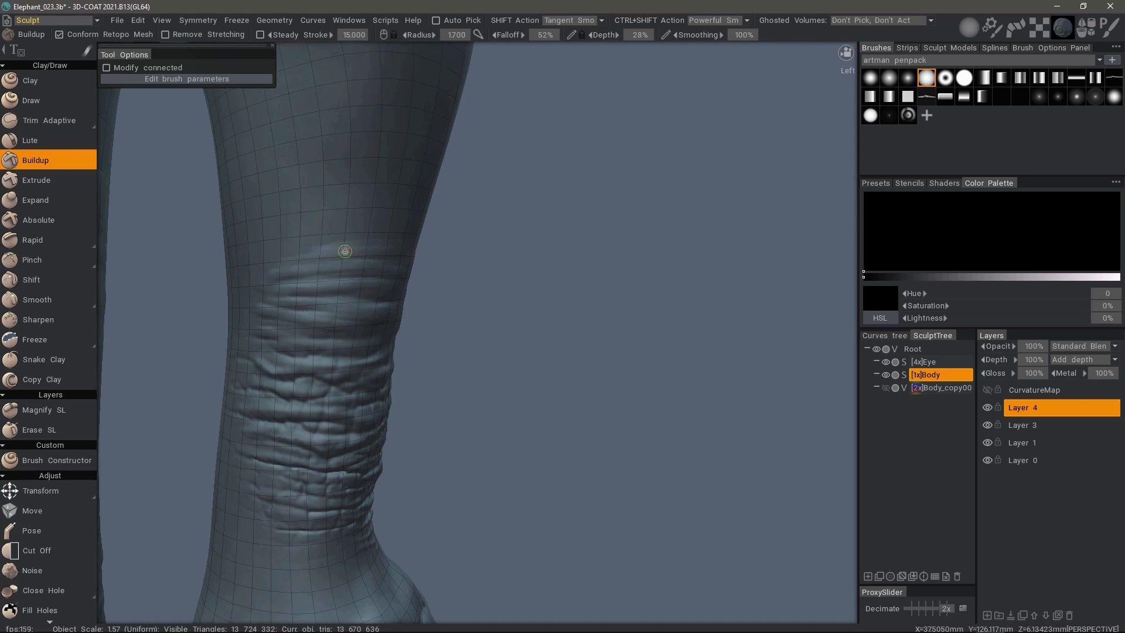
pyautogui.keyDown('alt'); pyautogui.moveTo(298, 256); pyautogui.dragTo(226, 259); pyautogui.keyUp('alt')
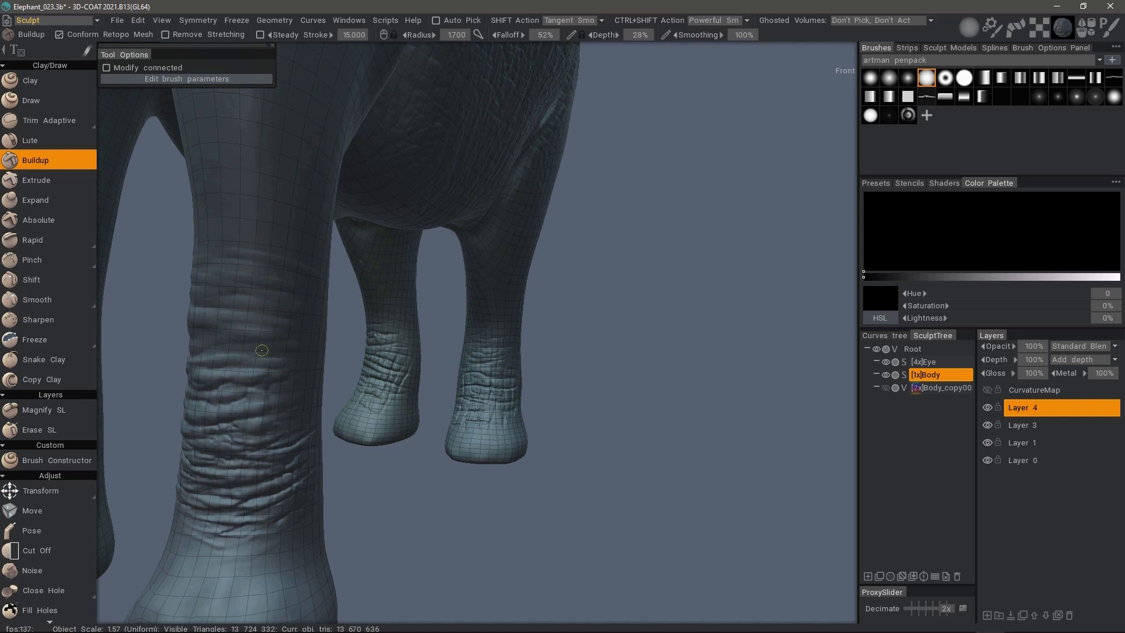
# - Build up more wrinkles across the front of the leg, varying the brush radius between about 2 and 6
pyautogui.keyDown('alt'); pyautogui.moveTo(241, 328); pyautogui.dragTo(417, 324); pyautogui.keyUp('alt')
pyautogui.moveTo(459, 324); pyautogui.dragTo(481, 324, button='right')
pyautogui.moveTo(483, 282)
pyautogui.mouseDown()
pyautogui.moveTo(461, 315)
pyautogui.moveTo(436, 324)
pyautogui.mouseUp()
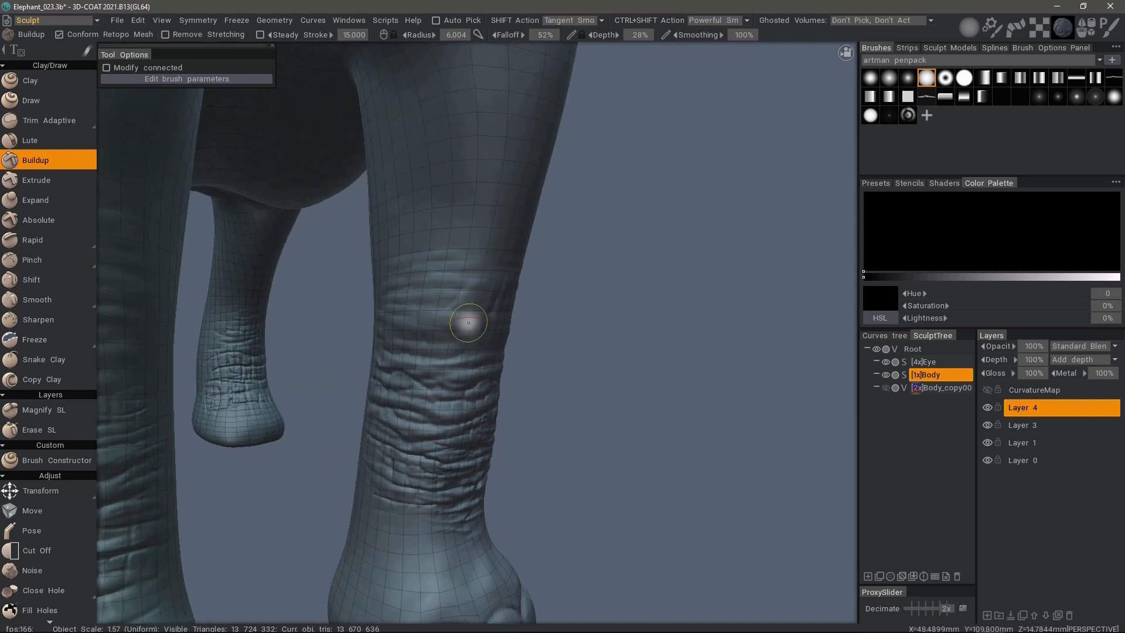
pyautogui.moveTo(468, 322); pyautogui.dragTo(457, 322, button='right')
pyautogui.moveTo(536, 321)
pyautogui.keyDown('alt'); pyautogui.mouseDown()
pyautogui.moveTo(491, 319)
pyautogui.moveTo(513, 311)
pyautogui.moveTo(577, 345)
pyautogui.mouseUp(); pyautogui.keyUp('alt')
pyautogui.moveTo(580, 342); pyautogui.dragTo(598, 334, button='right')
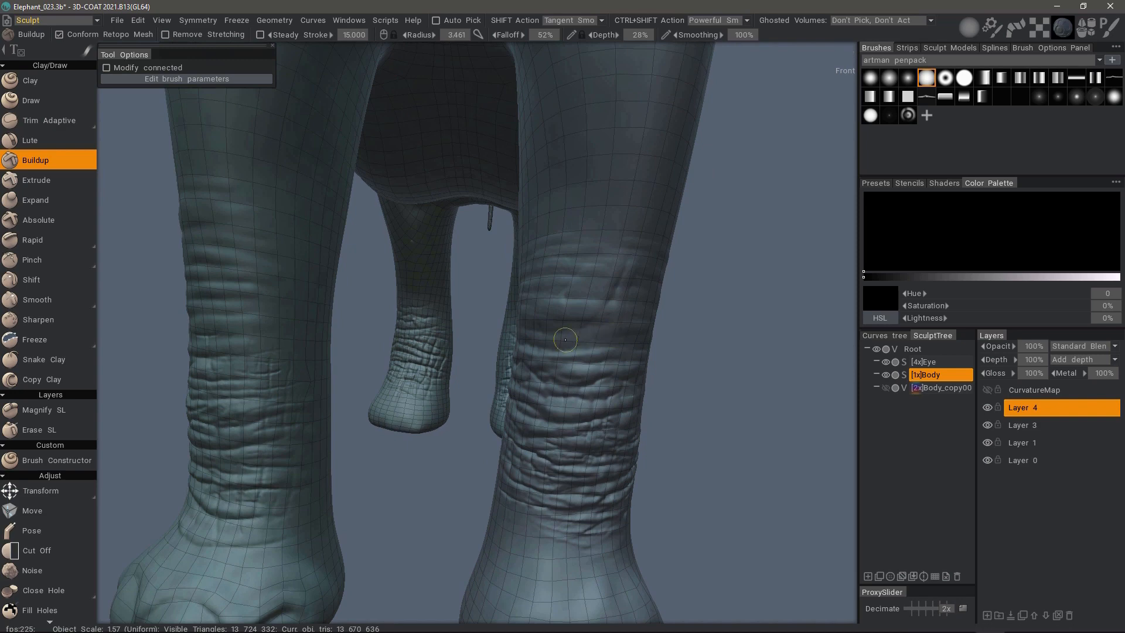
pyautogui.moveTo(604, 333)
pyautogui.keyDown('alt'); pyautogui.mouseDown()
pyautogui.moveTo(553, 336)
pyautogui.moveTo(586, 258)
pyautogui.moveTo(567, 320)
pyautogui.mouseUp(); pyautogui.keyUp('alt')
pyautogui.moveTo(600, 335); pyautogui.dragTo(577, 336, button='right')
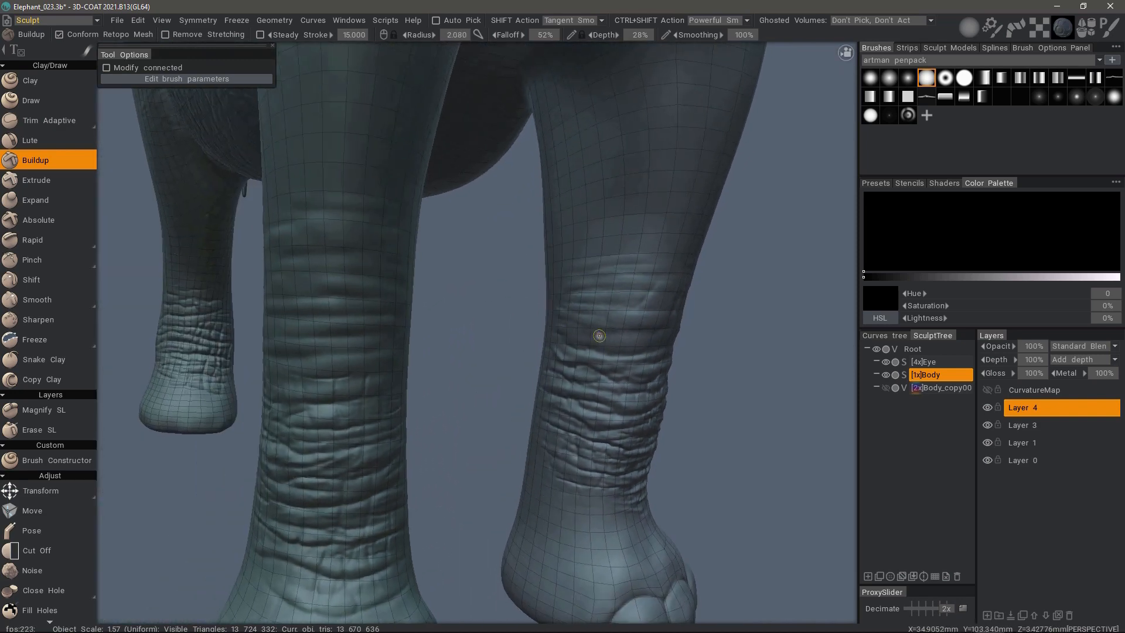
pyautogui.keyDown('alt'); pyautogui.moveTo(572, 350); pyautogui.dragTo(93, 101); pyautogui.keyUp('alt')
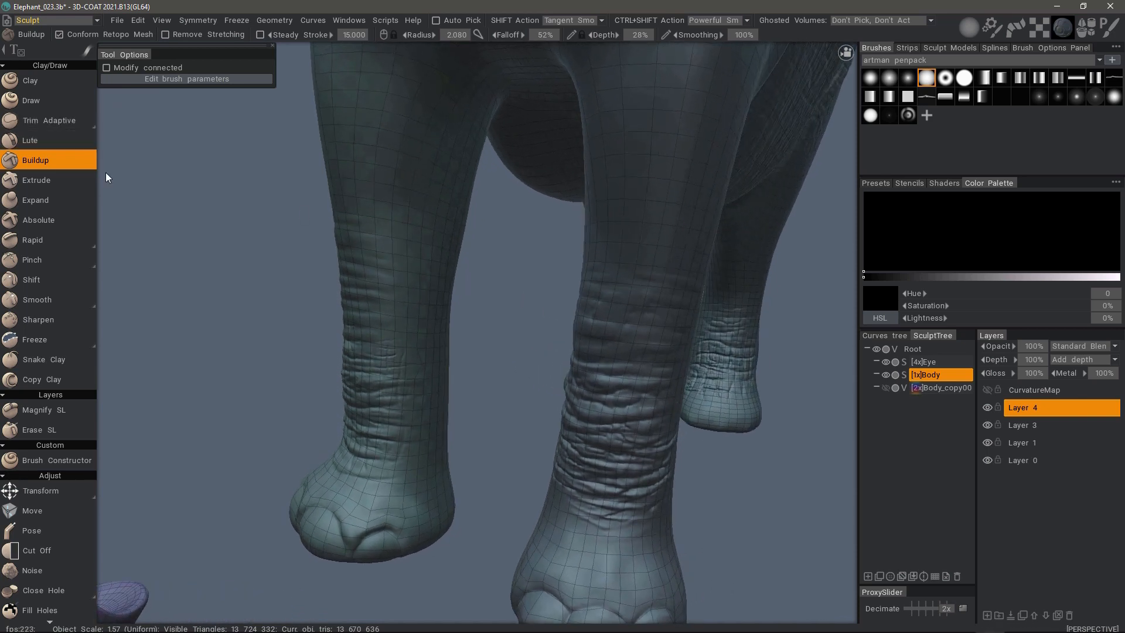
# - Tighten the new leg wrinkles with the Pinch brush, using the softer round alpha and a radius of about 3
pyautogui.keyDown('alt'); pyautogui.moveTo(105, 172); pyautogui.dragTo(123, 228); pyautogui.keyUp('alt')
pyautogui.click(62, 261)
pyautogui.moveTo(597, 366)
pyautogui.keyDown('alt'); pyautogui.mouseDown()
pyautogui.moveTo(561, 375)
pyautogui.moveTo(594, 376)
pyautogui.moveTo(725, 254)
pyautogui.mouseUp(); pyautogui.keyUp('alt')
pyautogui.click(907, 77)
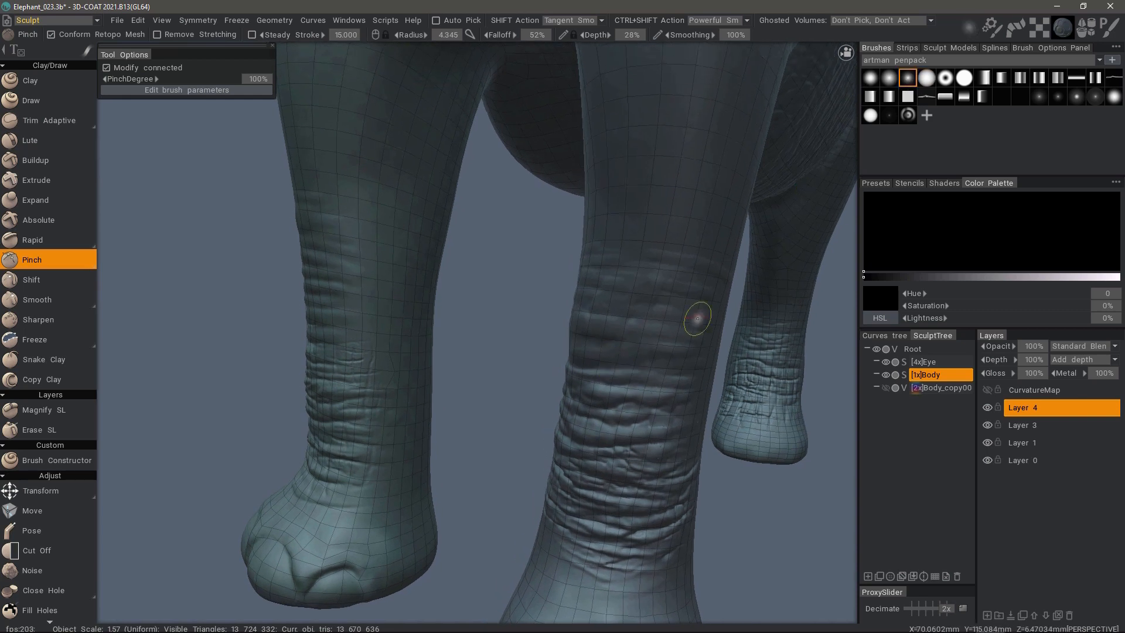
pyautogui.moveTo(698, 318)
pyautogui.keyDown('alt'); pyautogui.mouseDown()
pyautogui.moveTo(647, 369)
pyautogui.moveTo(659, 368)
pyautogui.mouseUp(); pyautogui.keyUp('alt')
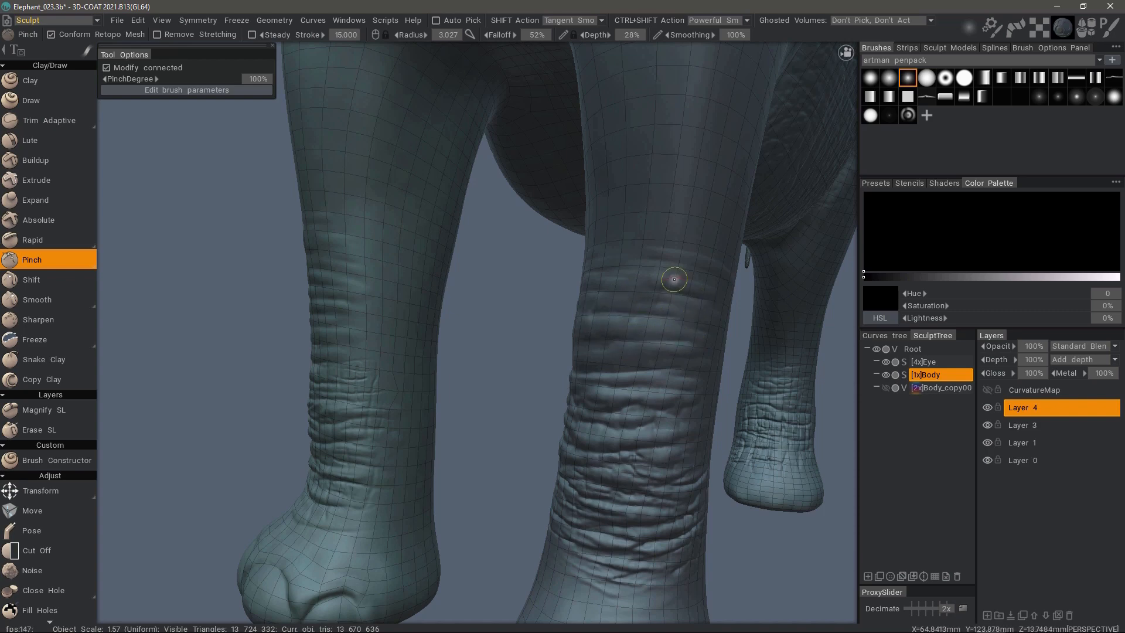
pyautogui.keyDown('alt'); pyautogui.moveTo(637, 258); pyautogui.dragTo(624, 292); pyautogui.keyUp('alt')
pyautogui.keyDown('alt'); pyautogui.moveTo(557, 286); pyautogui.dragTo(540, 271); pyautogui.keyUp('alt')
pyautogui.moveTo(616, 248)
pyautogui.keyDown('alt'); pyautogui.mouseDown()
pyautogui.moveTo(547, 321)
pyautogui.moveTo(608, 337)
pyautogui.moveTo(515, 332)
pyautogui.moveTo(528, 351)
pyautogui.moveTo(605, 257)
pyautogui.mouseUp(); pyautogui.keyUp('alt')
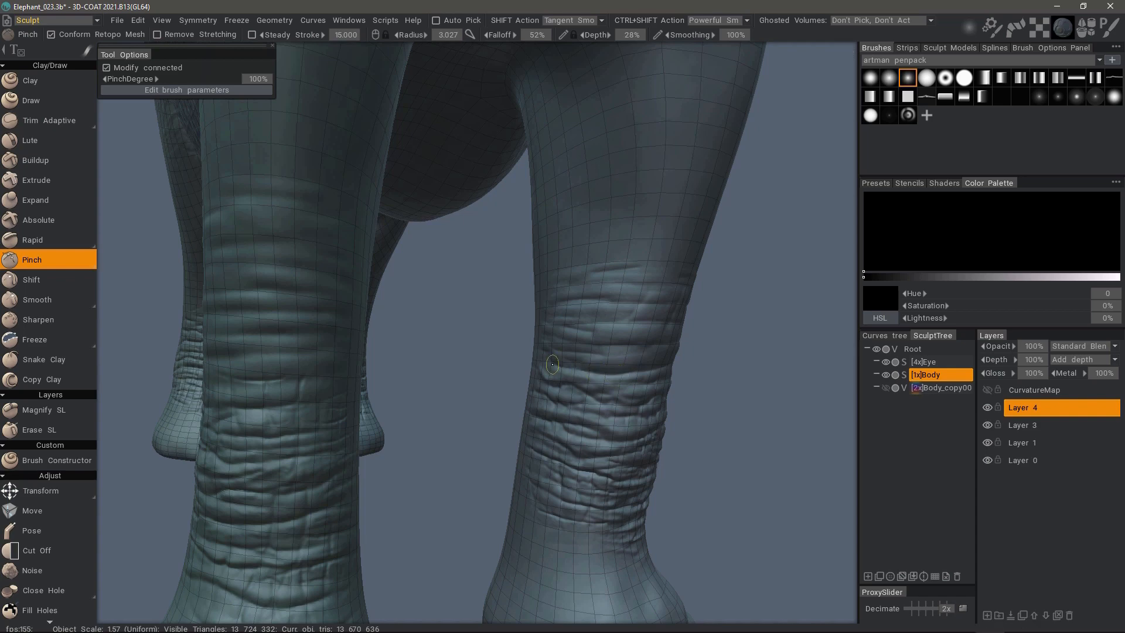
# - Switch to the Retopo room and go over the retopology mesh around the front leg's wrinkles with the tweak Brush
pyautogui.keyDown('alt'); pyautogui.moveTo(627, 355); pyautogui.dragTo(340, 359); pyautogui.keyUp('alt')
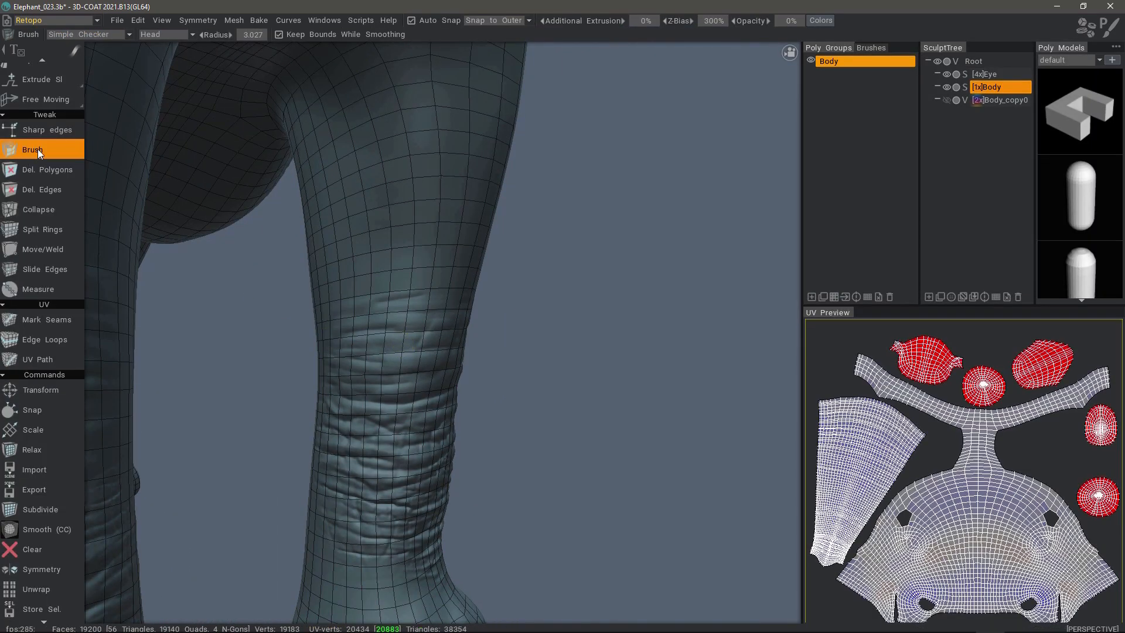
pyautogui.moveTo(394, 341); pyautogui.dragTo(439, 343, button='right')
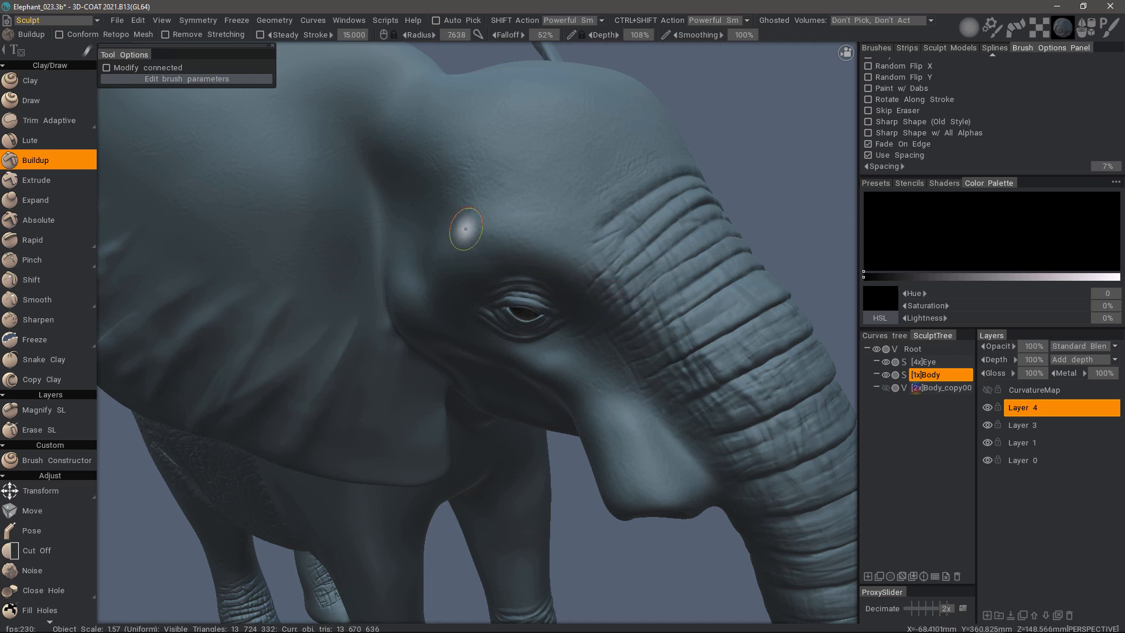
# - Build up two thick horizontal test folds above the elephant's eye with a brush radius of 7.638 and Depth of 108%
pyautogui.moveTo(462, 229)
pyautogui.keyDown('alt'); pyautogui.mouseDown()
pyautogui.moveTo(542, 259)
pyautogui.moveTo(527, 261)
pyautogui.moveTo(535, 196)
pyautogui.moveTo(572, 252)
pyautogui.moveTo(454, 263)
pyautogui.mouseUp(); pyautogui.keyUp('alt')
pyautogui.moveTo(568, 217)
pyautogui.mouseDown()
pyautogui.moveTo(486, 224)
pyautogui.moveTo(470, 238)
pyautogui.mouseUp()
pyautogui.keyDown('alt'); pyautogui.moveTo(457, 263); pyautogui.dragTo(417, 317); pyautogui.keyUp('alt')
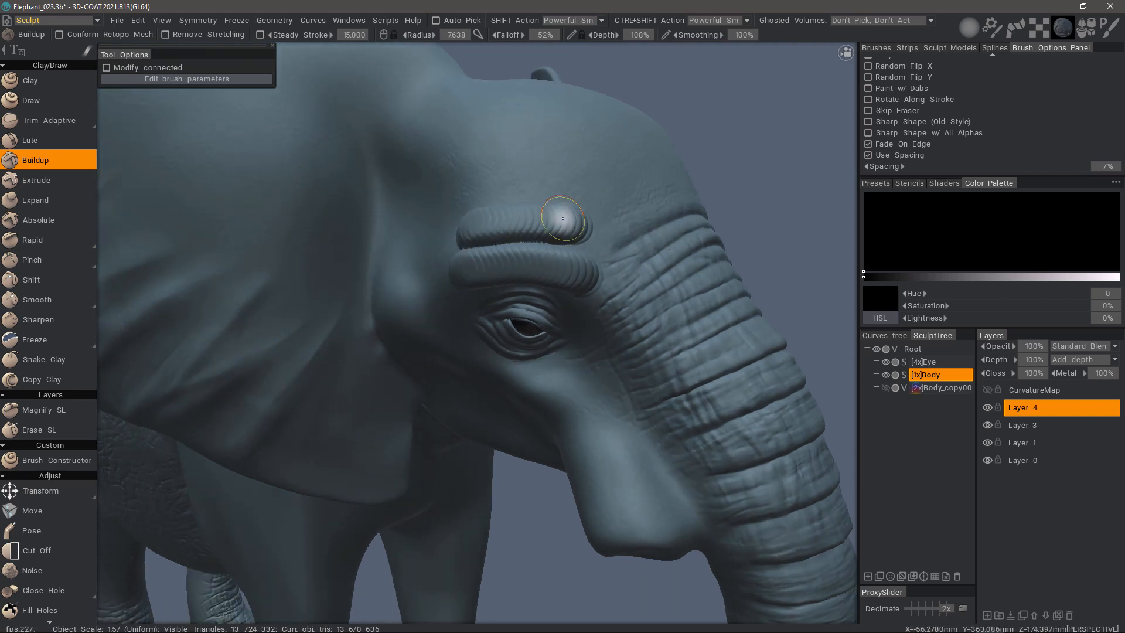
# - Expand the Buildup brush's stroke parameters and set the Spacing to 0.102
pyautogui.click(148, 78)
pyautogui.click(142, 104)
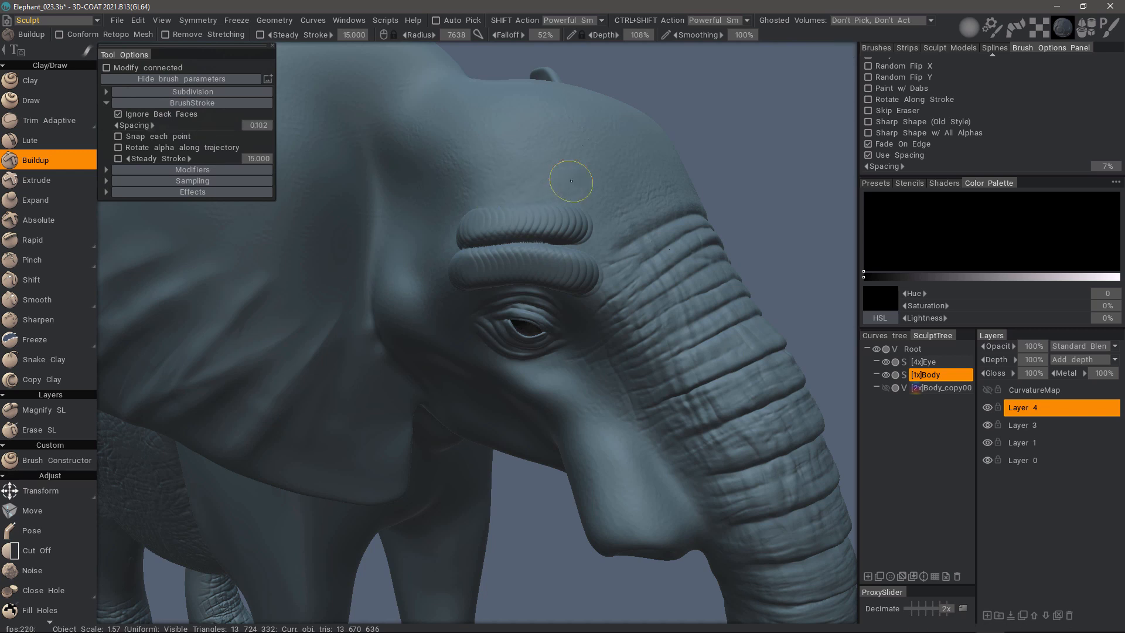
# - Build up a comparison fold above the two test strokes on the forehead using the new spacing
pyautogui.moveTo(583, 179)
pyautogui.mouseDown()
pyautogui.moveTo(444, 183)
pyautogui.moveTo(441, 211)
pyautogui.moveTo(471, 181)
pyautogui.mouseUp()
pyautogui.keyDown('alt'); pyautogui.moveTo(544, 227); pyautogui.dragTo(472, 226); pyautogui.keyUp('alt')
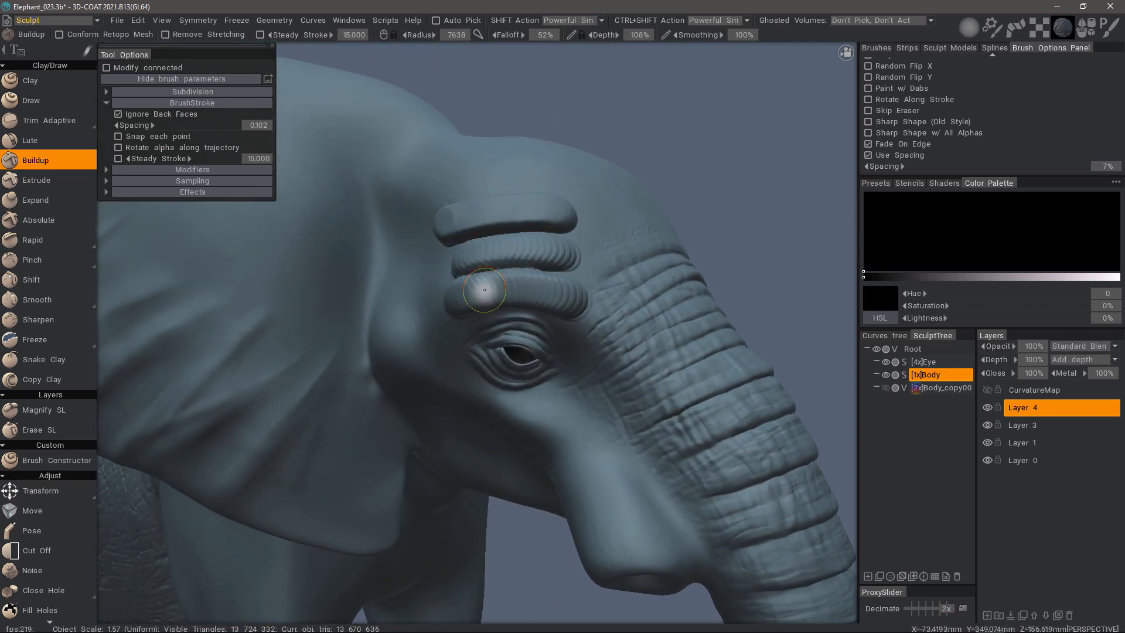
pyautogui.moveTo(472, 287)
pyautogui.keyDown('alt'); pyautogui.mouseDown()
pyautogui.moveTo(477, 206)
pyautogui.moveTo(507, 208)
pyautogui.mouseUp(); pyautogui.keyUp('alt')
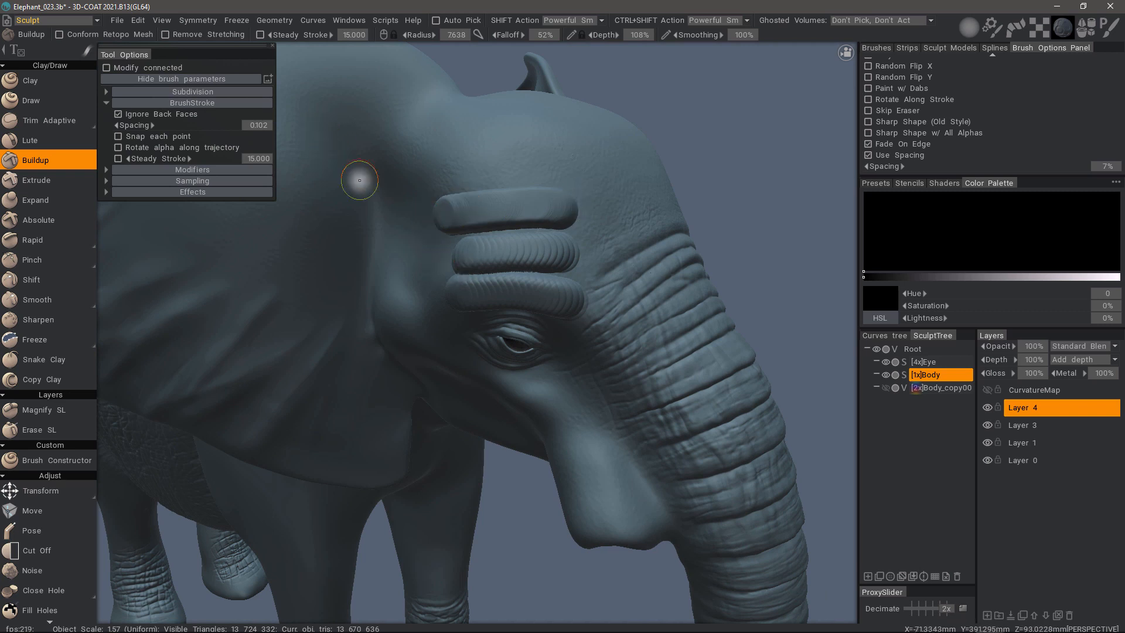
# - Check the test folds with Conform Retopo Mesh enabled, disable that option again, and undo the test strokes
pyautogui.click(66, 35)
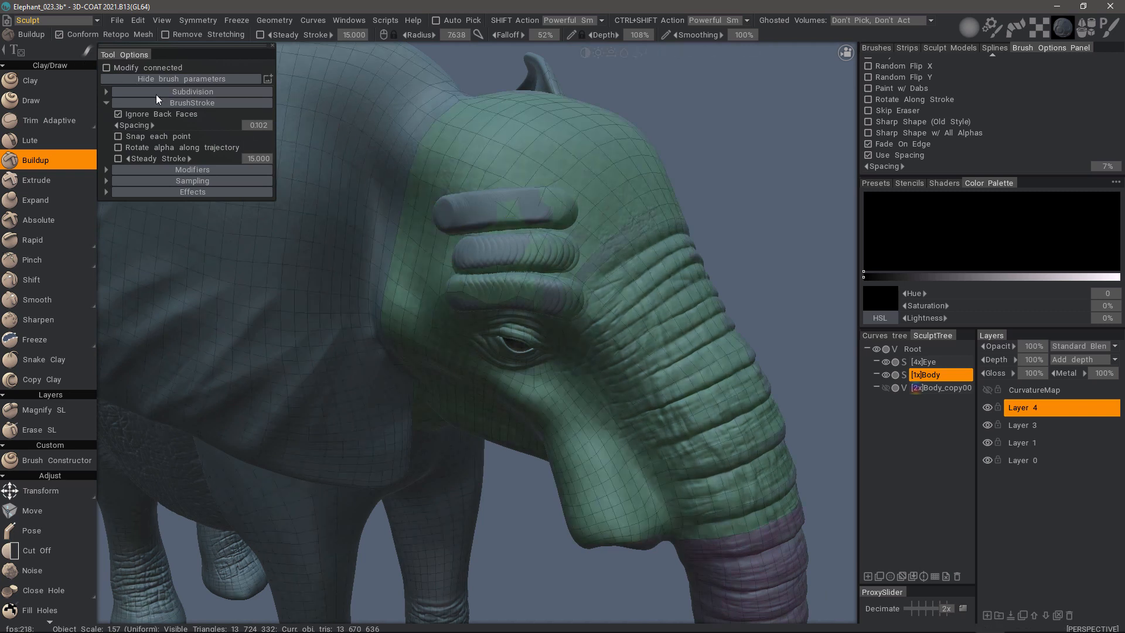
pyautogui.moveTo(435, 245)
pyautogui.keyDown('alt'); pyautogui.mouseDown()
pyautogui.moveTo(478, 202)
pyautogui.moveTo(444, 200)
pyautogui.moveTo(448, 234)
pyautogui.mouseUp(); pyautogui.keyUp('alt')
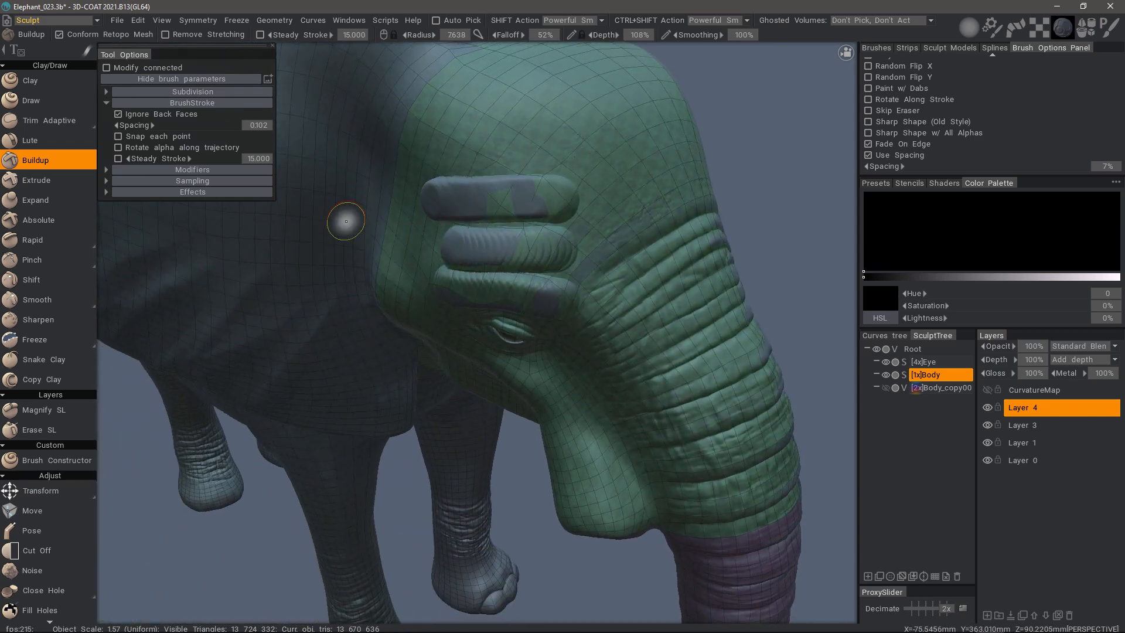
pyautogui.click(76, 37)
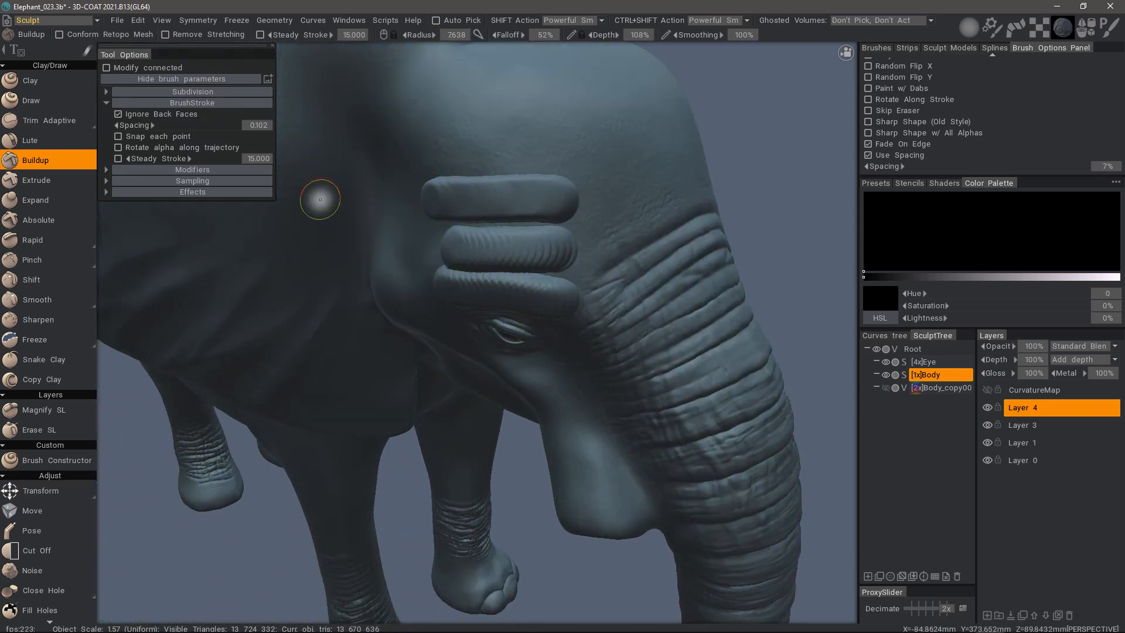
pyautogui.hotkey('ctrl', 'z')
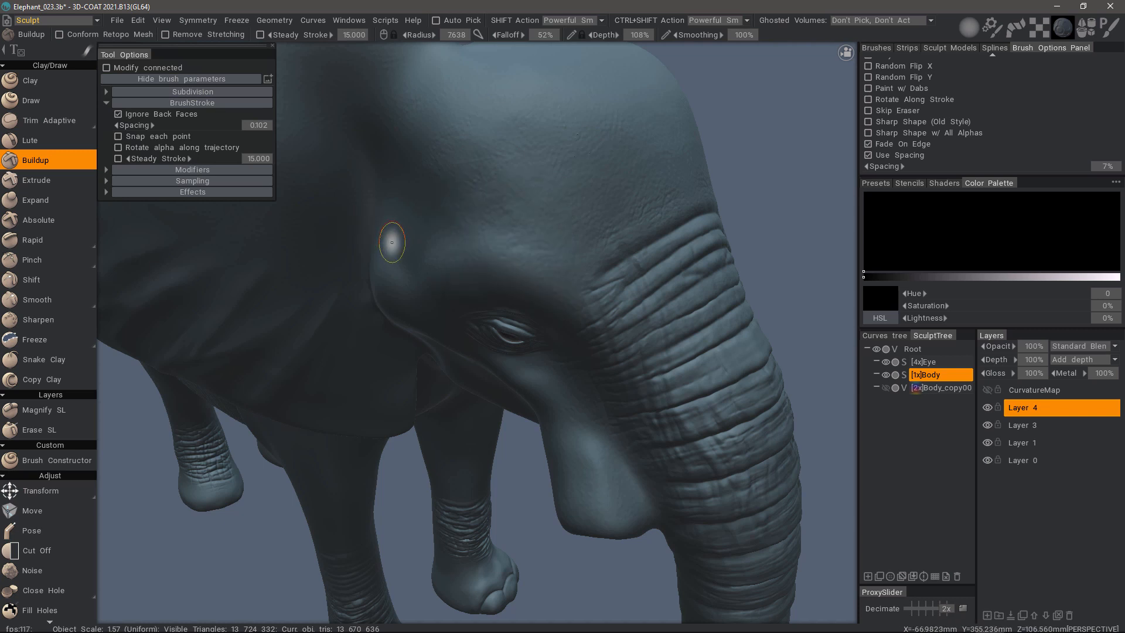
# - Reduce the Buildup radius to 4.337 and Depth to 44%, and sculpt three slanted folds on the forehead above the trunk wrinkles
pyautogui.keyDown('alt'); pyautogui.moveTo(407, 230); pyautogui.dragTo(603, 226); pyautogui.keyUp('alt')
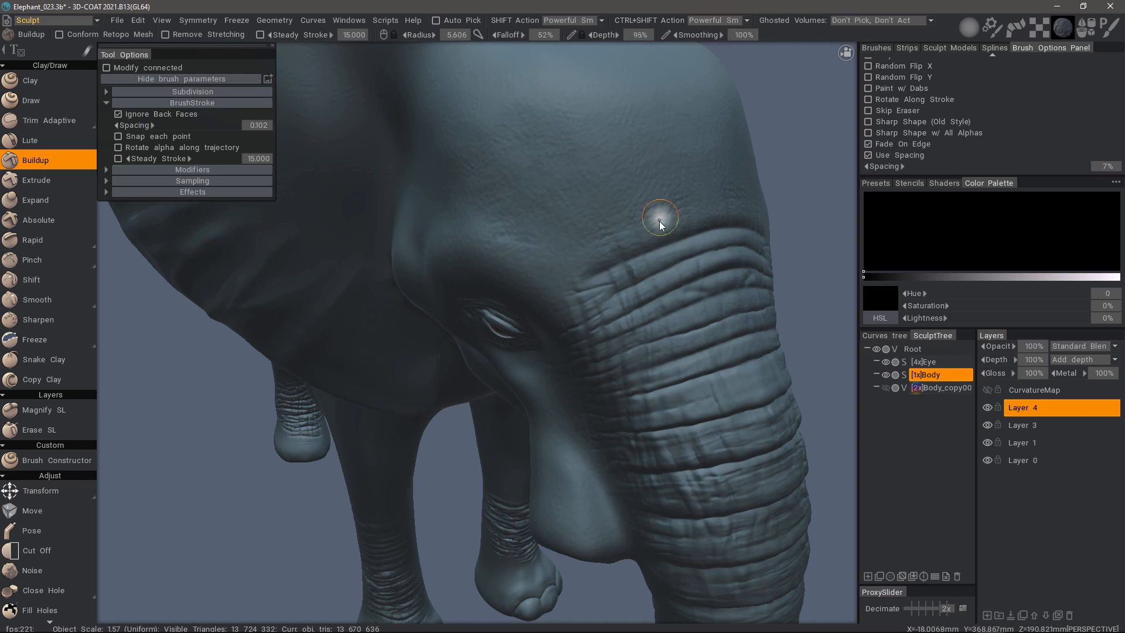
pyautogui.moveTo(661, 234); pyautogui.dragTo(658, 221, button='right')
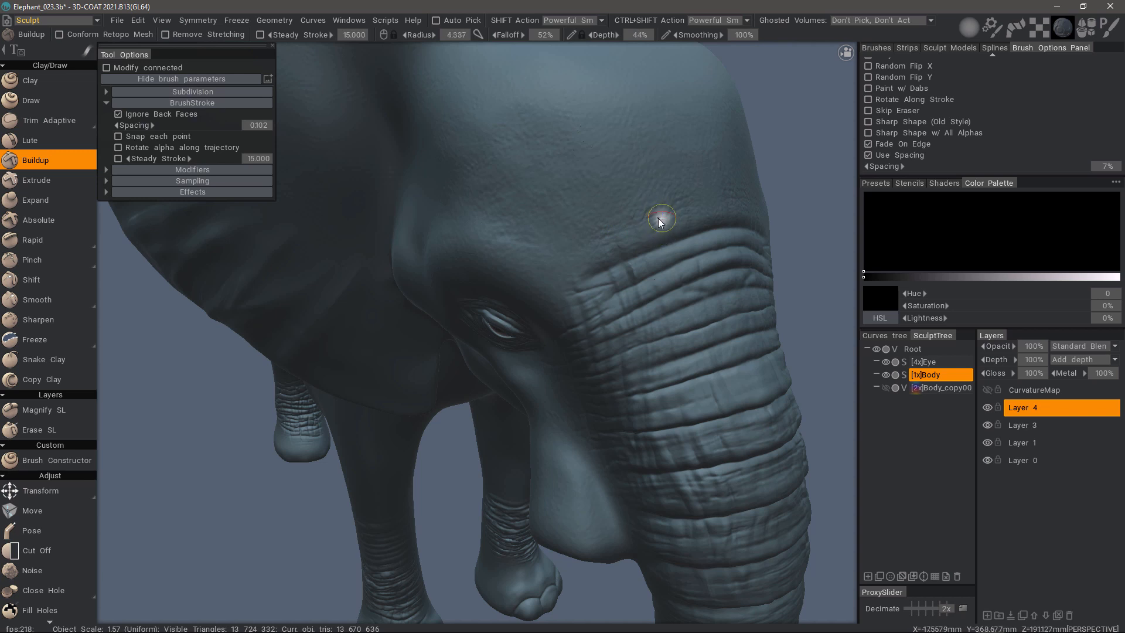
pyautogui.moveTo(664, 222); pyautogui.dragTo(577, 246)
pyautogui.moveTo(665, 195); pyautogui.dragTo(577, 221)
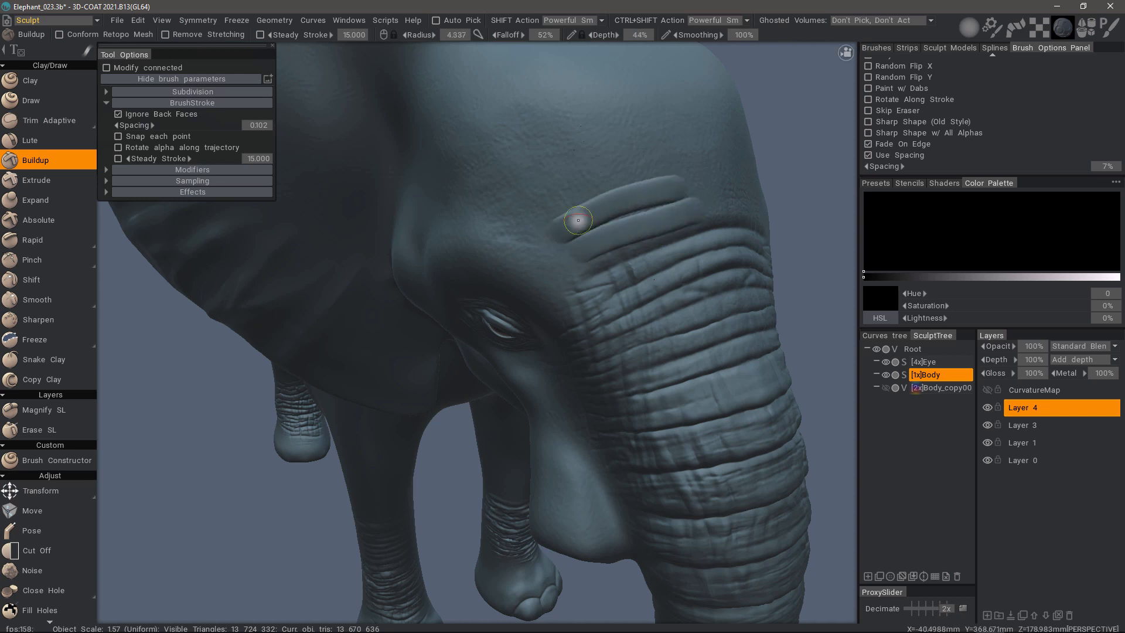
pyautogui.moveTo(643, 164); pyautogui.dragTo(547, 209)
# - Build up three horizontal skin folds above the eye, beside the slanted forehead folds
pyautogui.moveTo(530, 248)
pyautogui.keyDown('alt'); pyautogui.mouseDown()
pyautogui.moveTo(540, 261)
pyautogui.moveTo(465, 264)
pyautogui.mouseUp(); pyautogui.keyUp('alt')
pyautogui.moveTo(542, 238); pyautogui.dragTo(456, 236)
pyautogui.moveTo(524, 212); pyautogui.dragTo(467, 215)
pyautogui.keyDown('alt'); pyautogui.moveTo(444, 354); pyautogui.dragTo(460, 314); pyautogui.keyUp('alt')
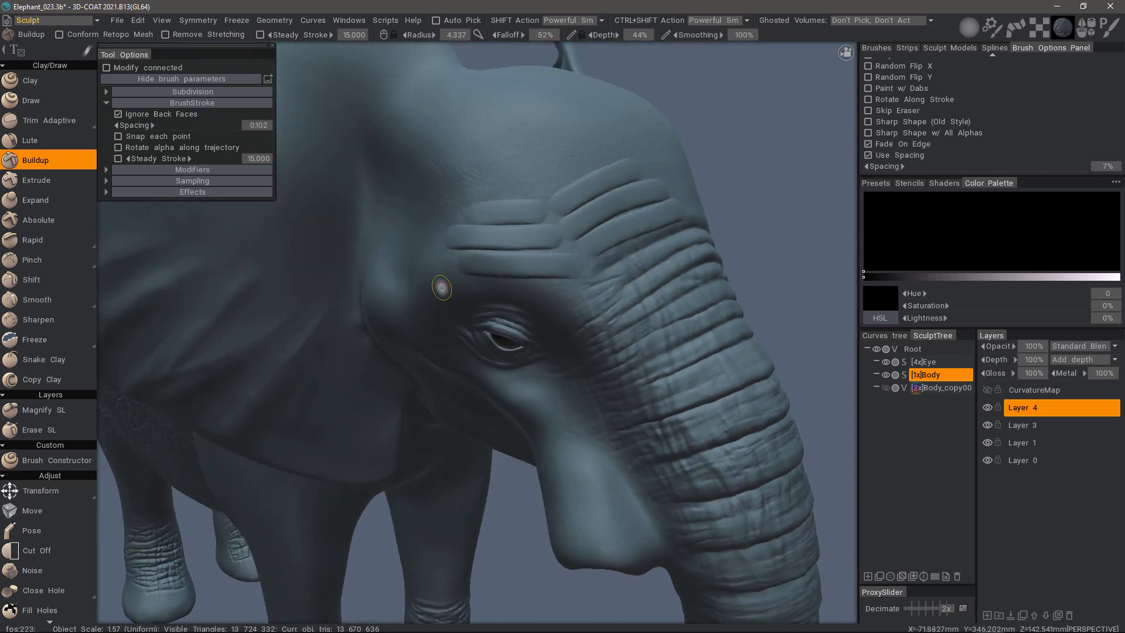
# - Enable Conform Retopo Mesh and inspect the retopology mesh over the new brow and forehead folds
pyautogui.click(80, 35)
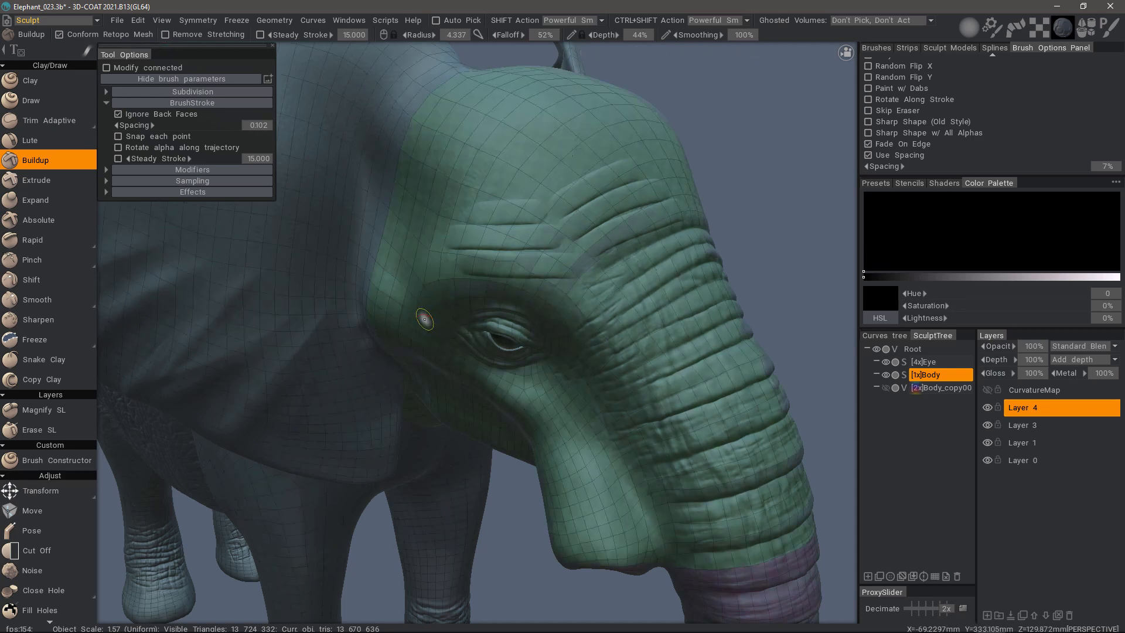
pyautogui.keyDown('alt'); pyautogui.moveTo(422, 317); pyautogui.dragTo(658, 221); pyautogui.keyUp('alt')
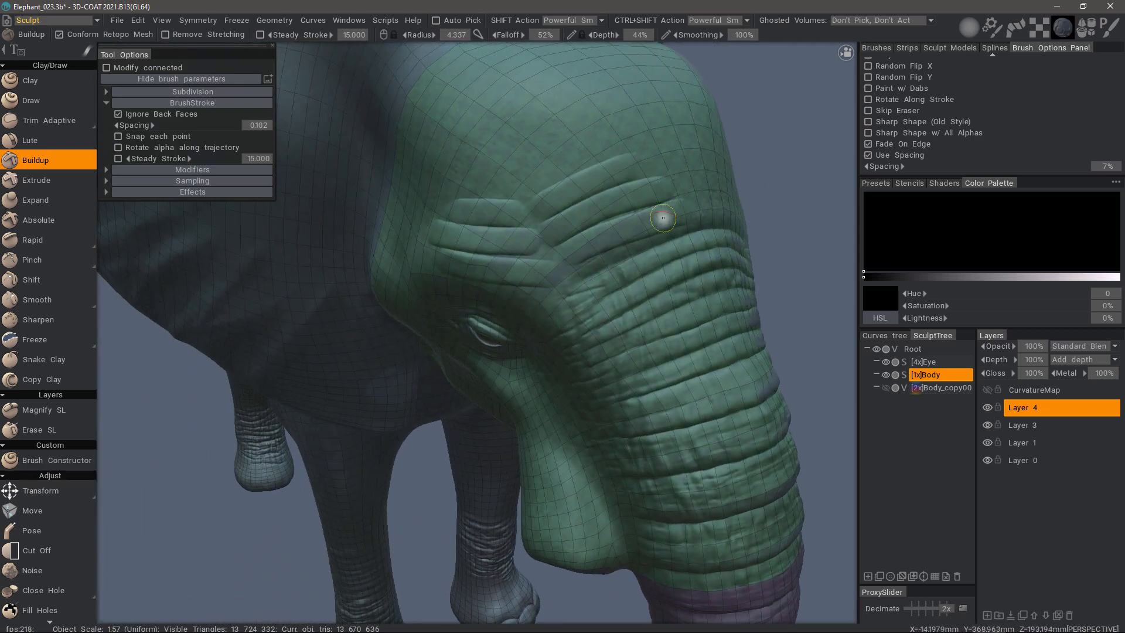
pyautogui.moveTo(607, 185)
pyautogui.keyDown('alt'); pyautogui.mouseDown()
pyautogui.moveTo(415, 233)
pyautogui.moveTo(585, 183)
pyautogui.mouseUp(); pyautogui.keyUp('alt')
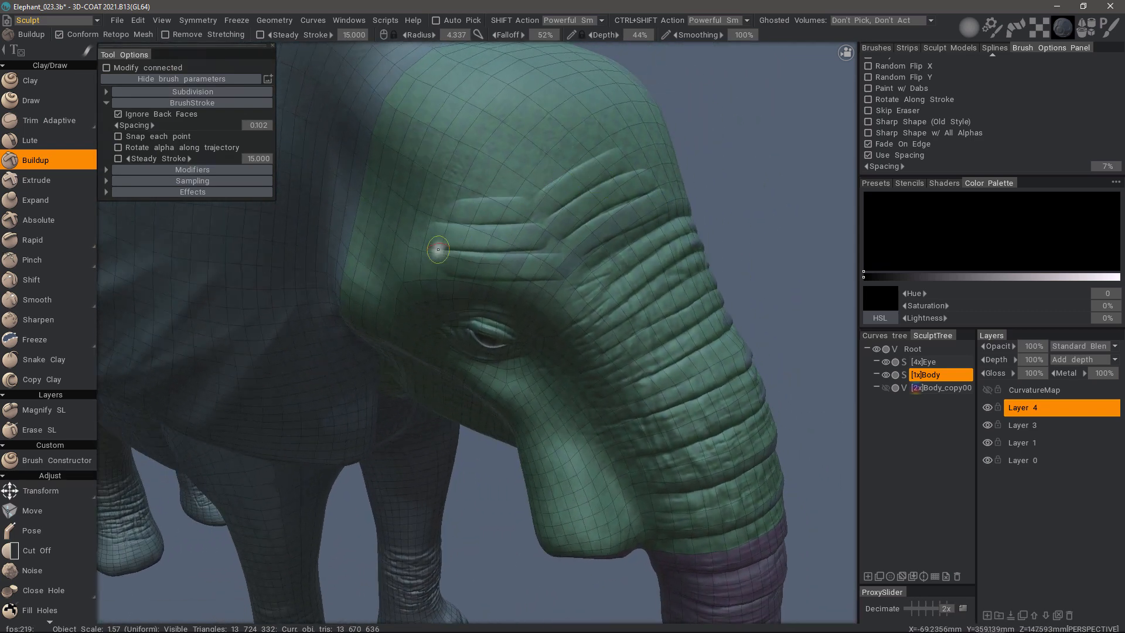
pyautogui.moveTo(432, 246)
pyautogui.keyDown('alt'); pyautogui.mouseDown()
pyautogui.moveTo(507, 275)
pyautogui.moveTo(449, 223)
pyautogui.moveTo(432, 262)
pyautogui.mouseUp(); pyautogui.keyUp('alt')
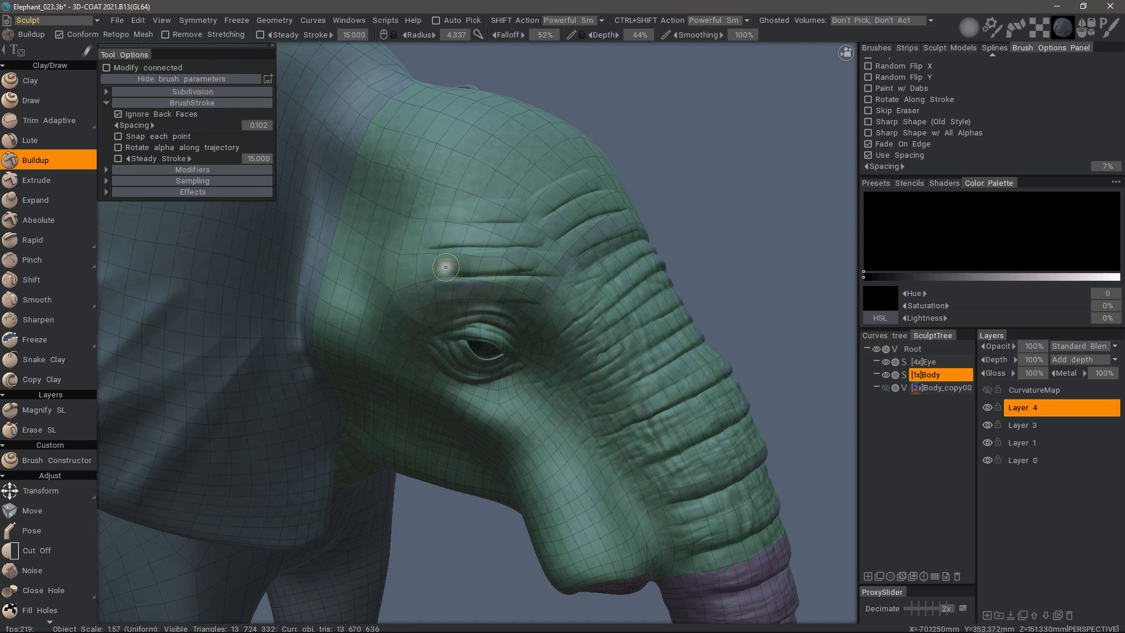
# - Switch to the Retopo room and touch up the retopology mesh over the brow folds with the tweak Brush
pyautogui.press('`')
pyautogui.click(451, 230)
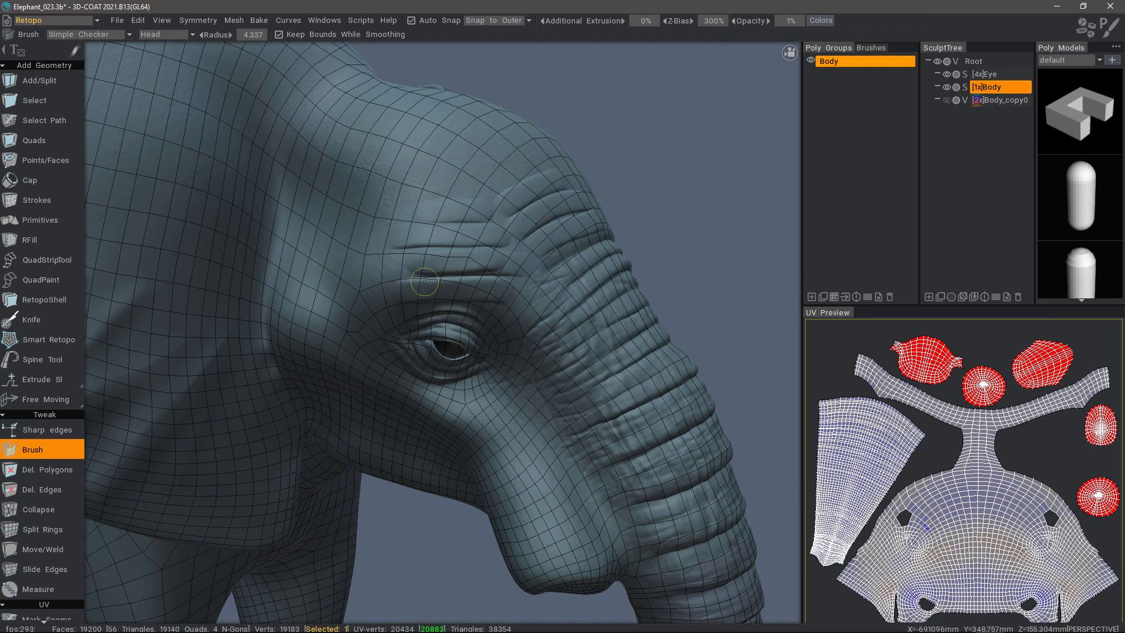
pyautogui.press('shift')
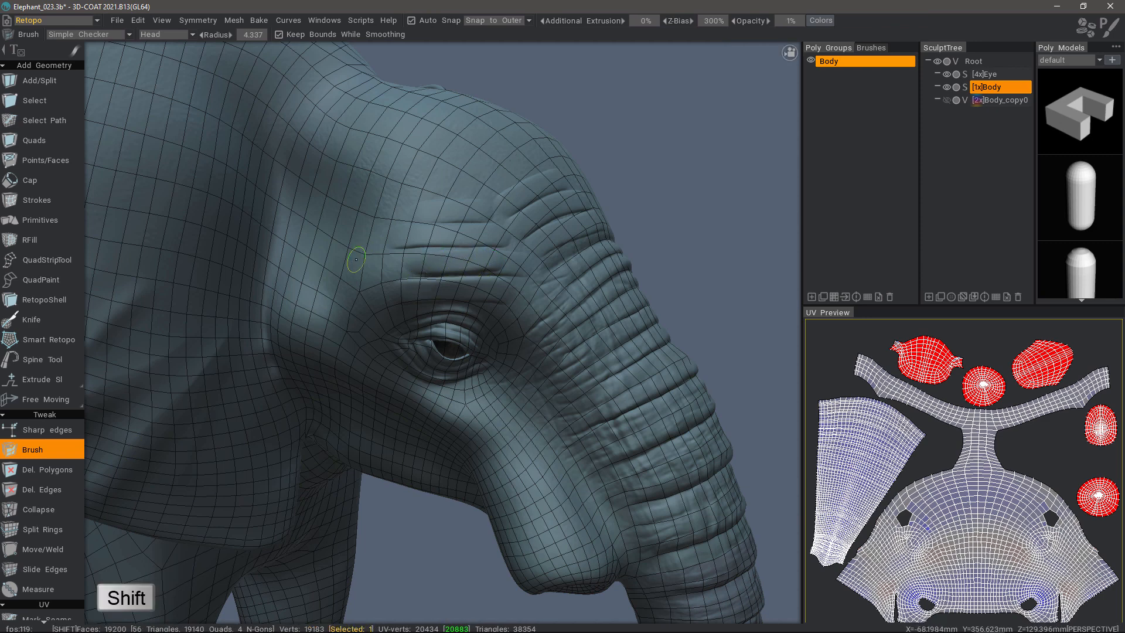
pyautogui.press('space')
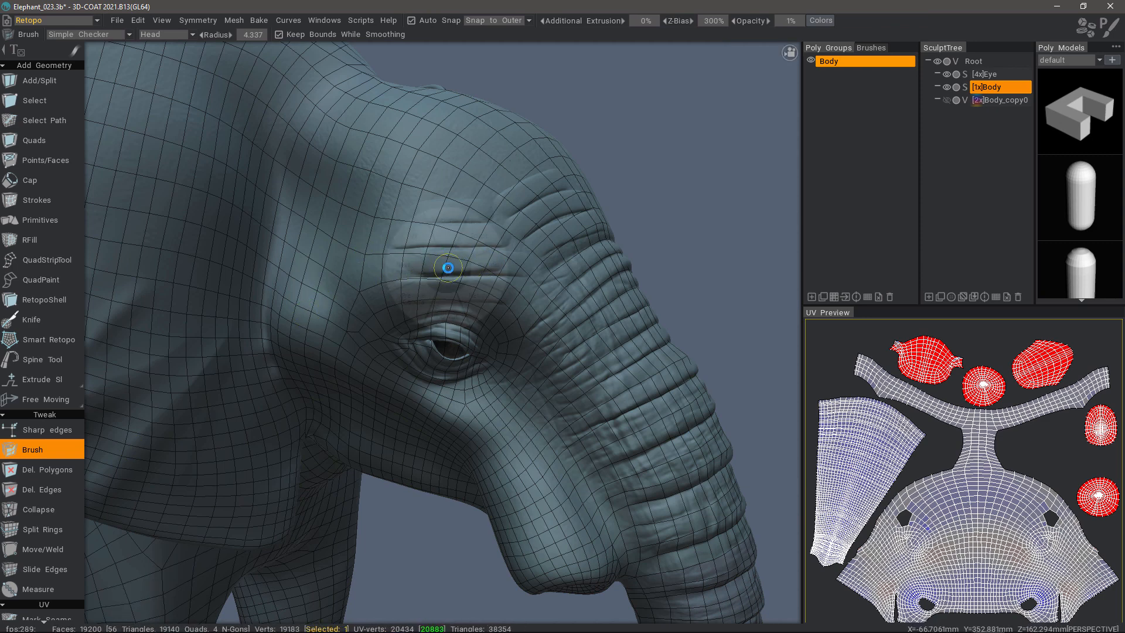
pyautogui.click(479, 240)
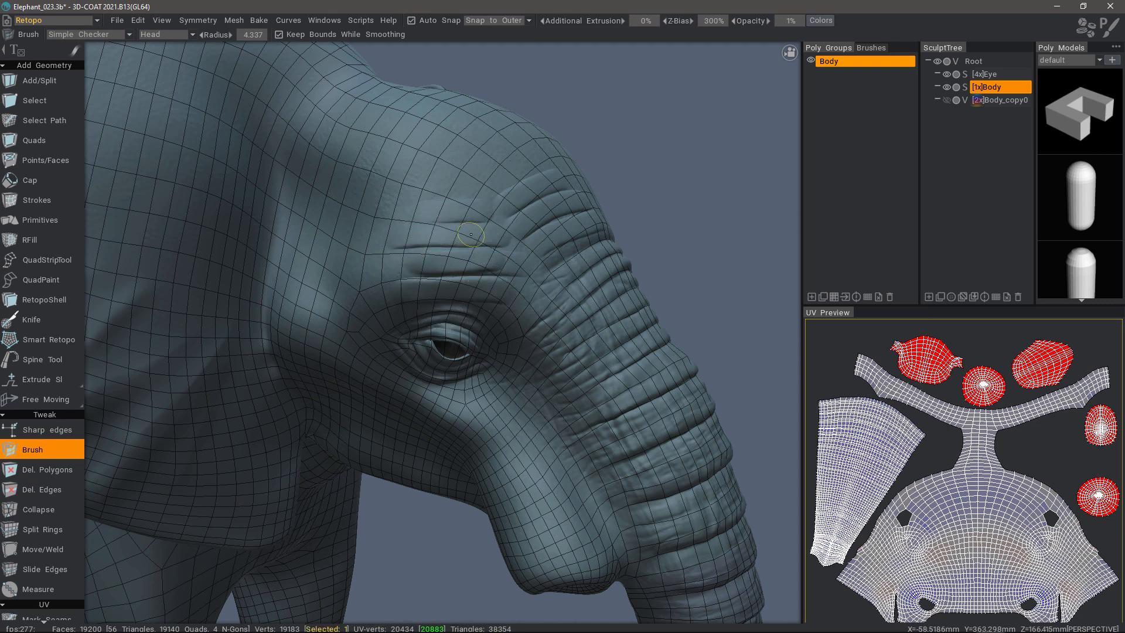
pyautogui.keyDown('alt'); pyautogui.moveTo(459, 256); pyautogui.dragTo(537, 264); pyautogui.keyUp('alt')
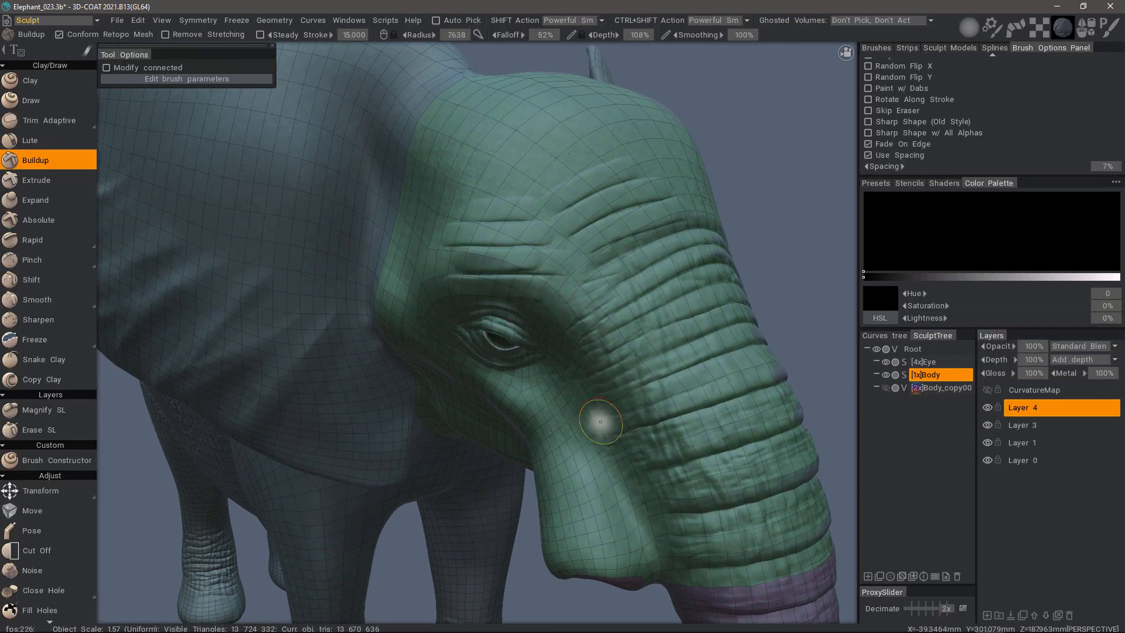
pyautogui.keyDown('alt'); pyautogui.moveTo(557, 334); pyautogui.dragTo(113, 178); pyautogui.keyUp('alt')
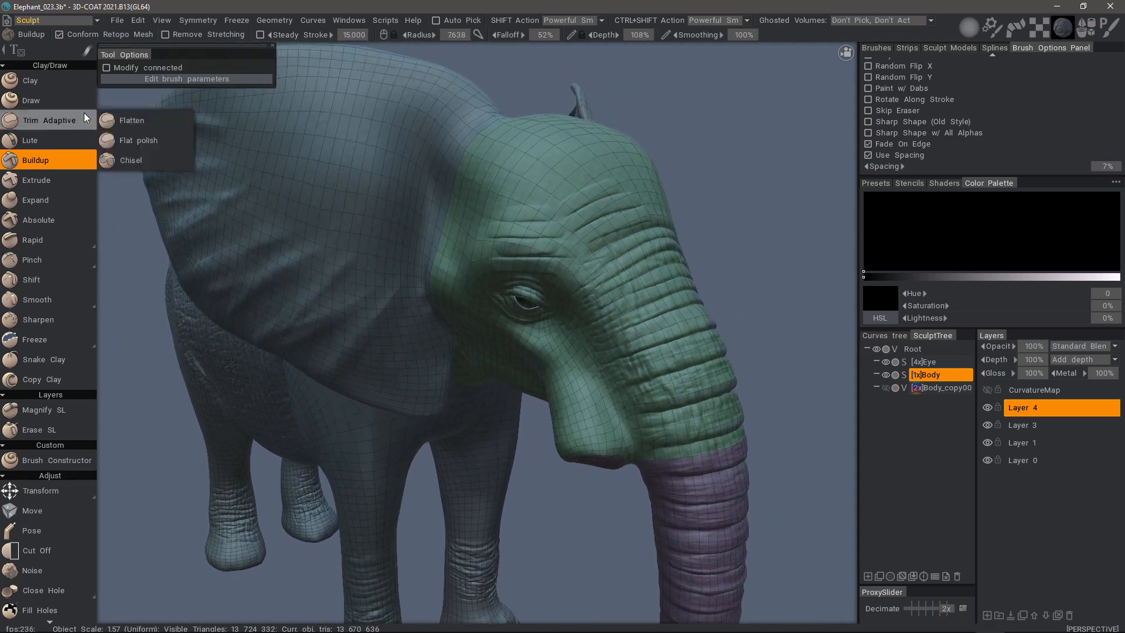